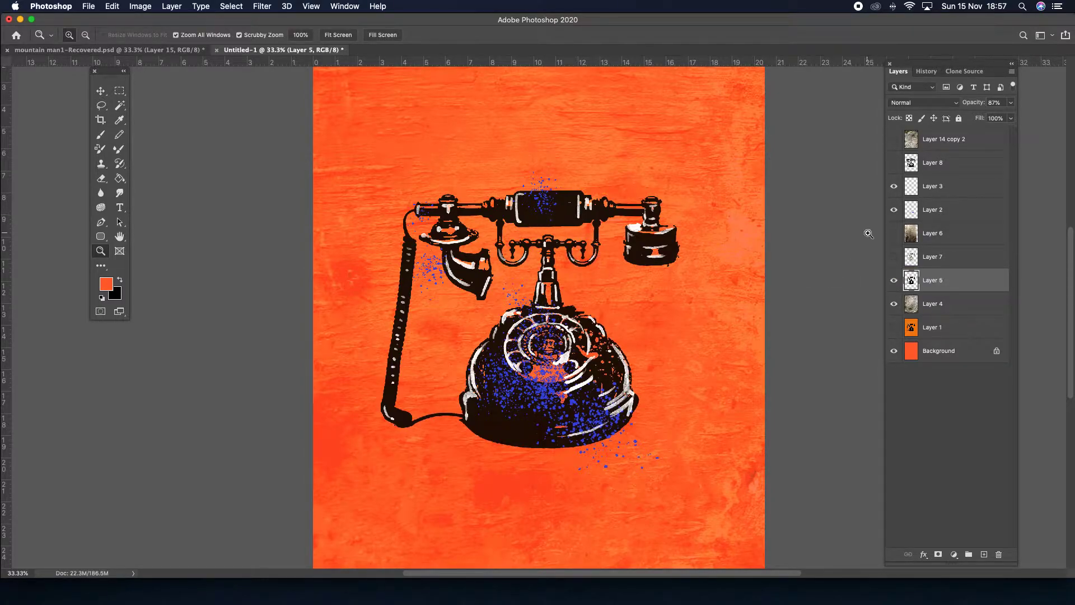
Step: Preview the wood texture and painterly wall overlay, lowering the overlay's opacity, then hide it
left_click(893, 257)
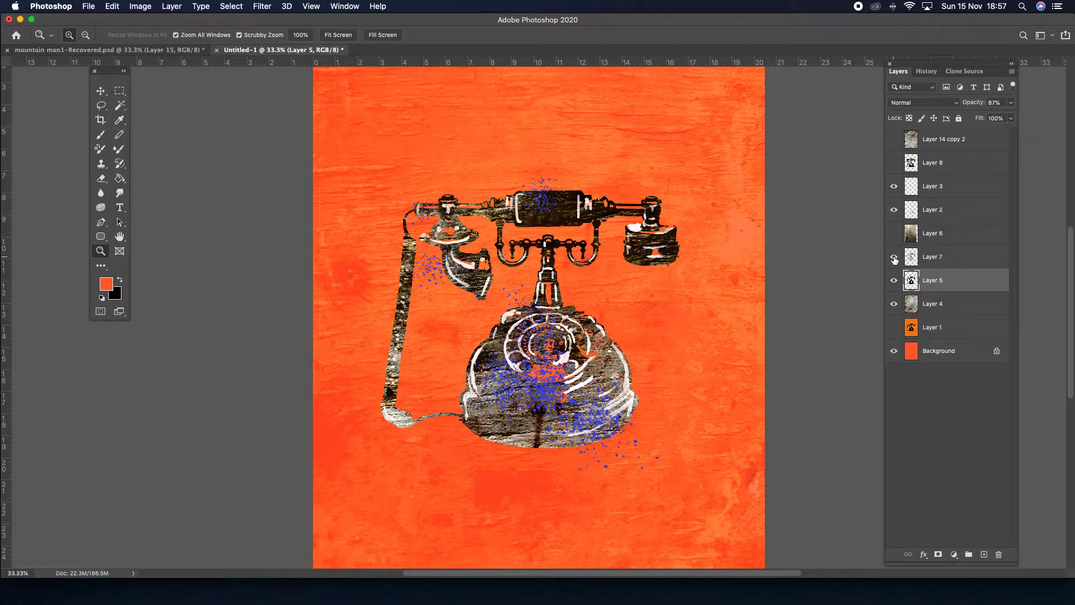
left_click(894, 140)
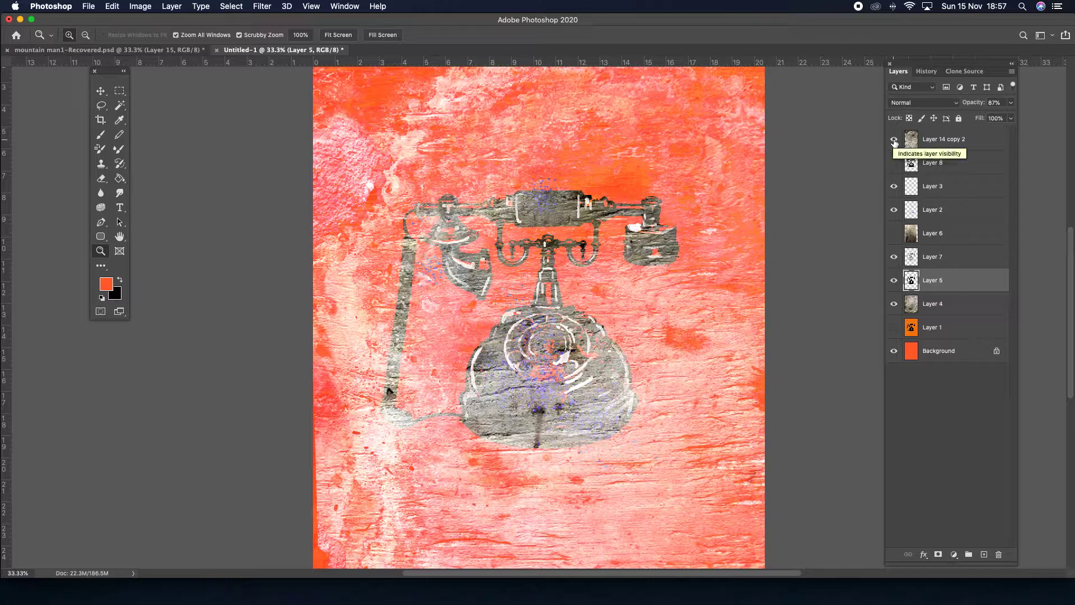
left_click(893, 140)
left_click(894, 140)
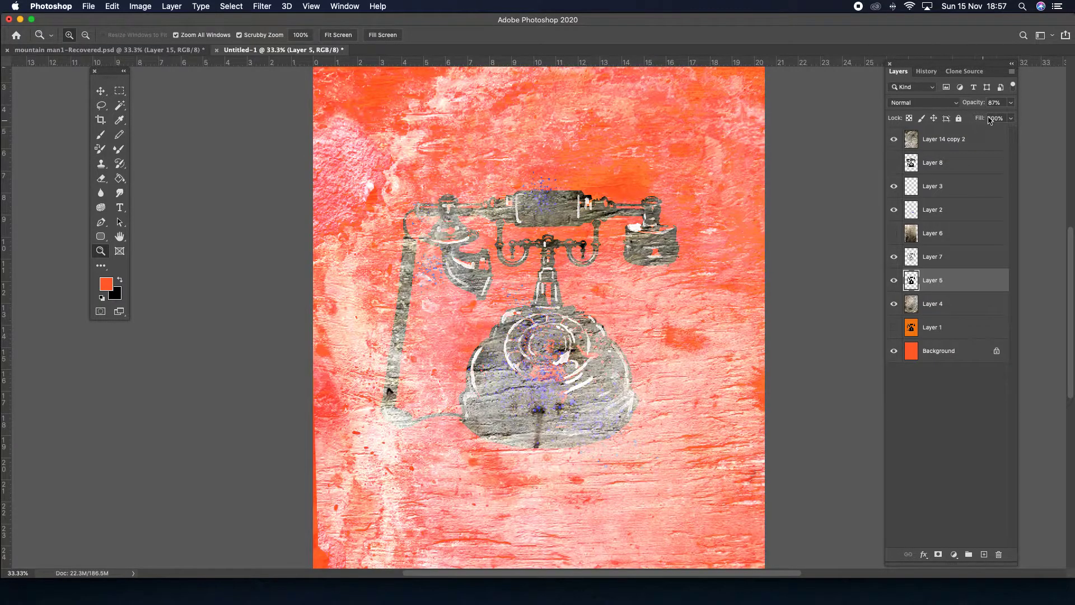
left_click(1011, 102)
left_click_drag(1001, 117, 992, 118)
left_click(894, 138)
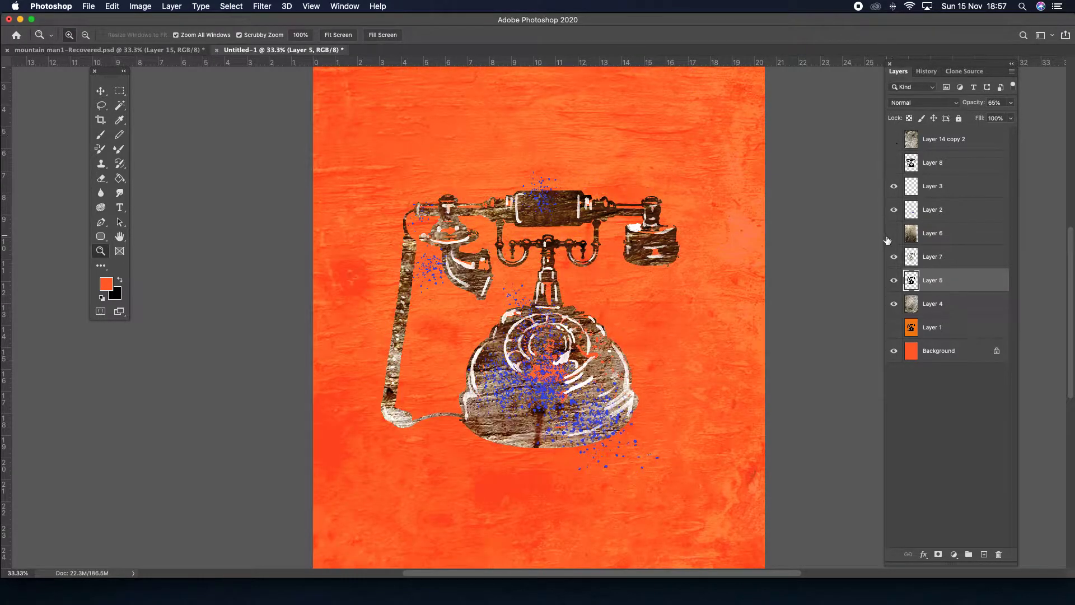
Step: Hide the wood texture, briefly check Layer 8, and set Layer 5 to 79% opacity
left_click(894, 281)
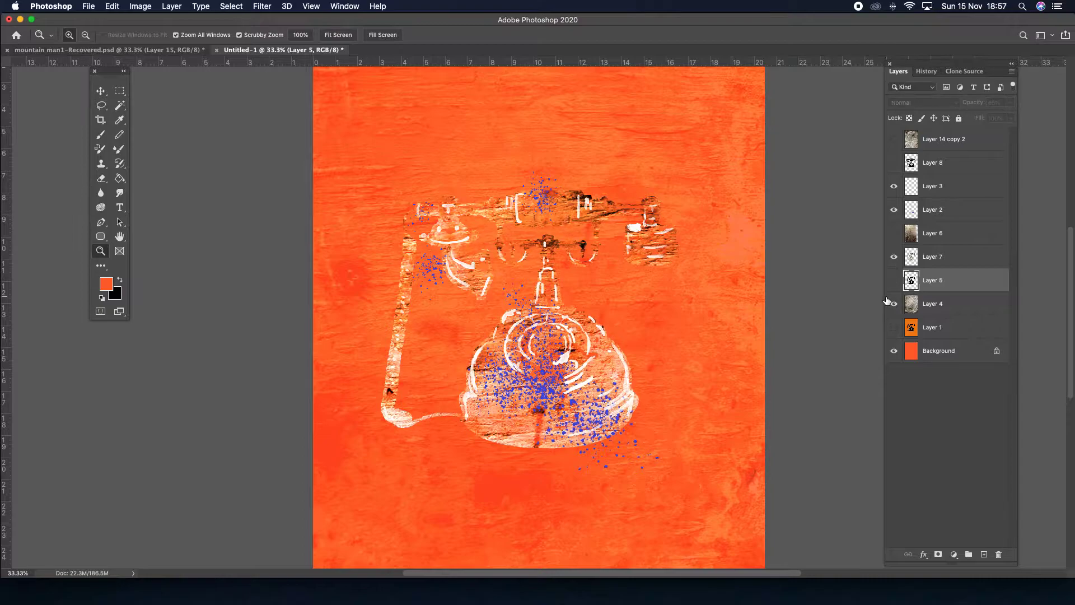
left_click(894, 258)
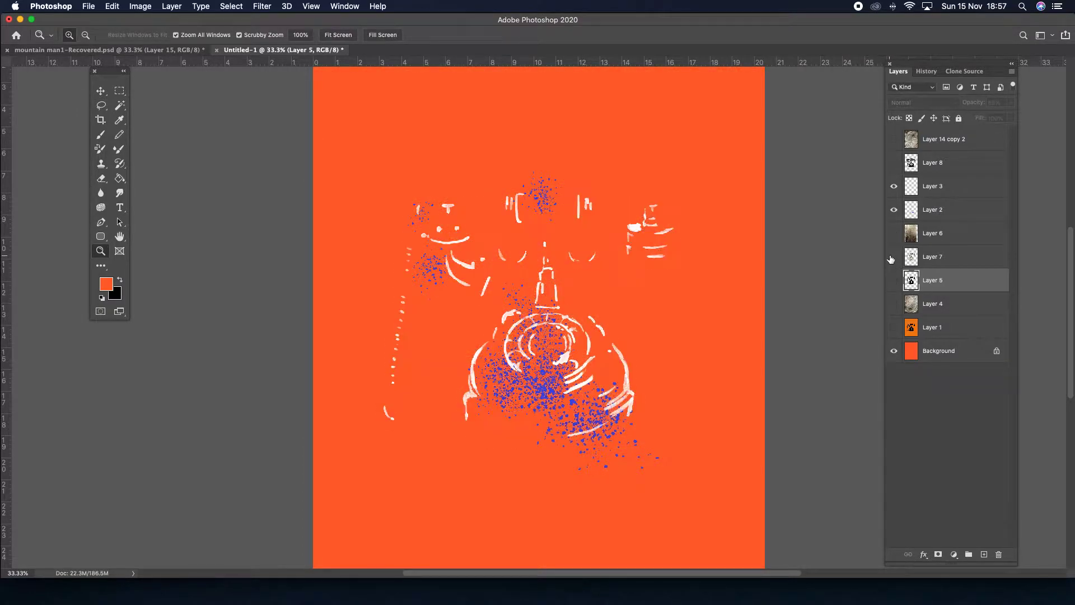
left_click(894, 162)
left_click(894, 281)
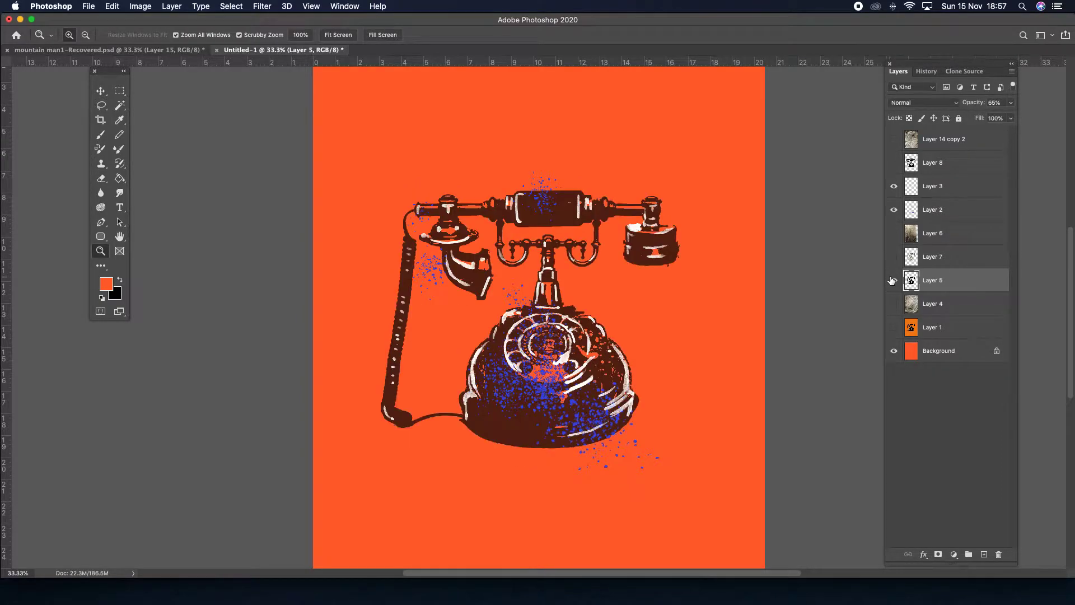
left_click(1010, 103)
left_click_drag(992, 116, 1000, 117)
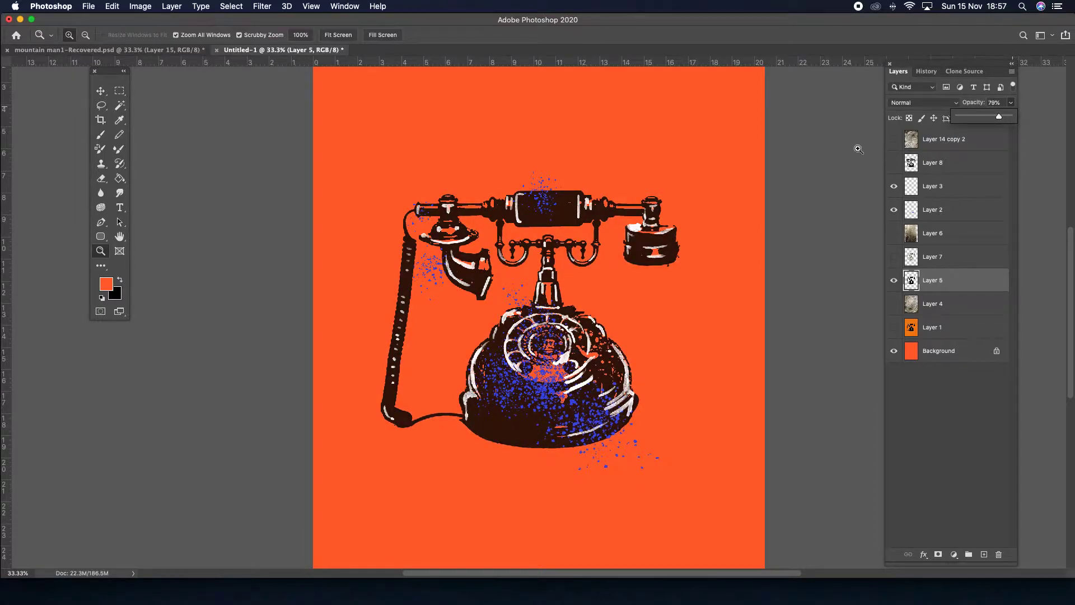
Step: Bring the vintage brass telephone photo from the Chrome image search into the document
left_click_drag(668, 18, 925, 19)
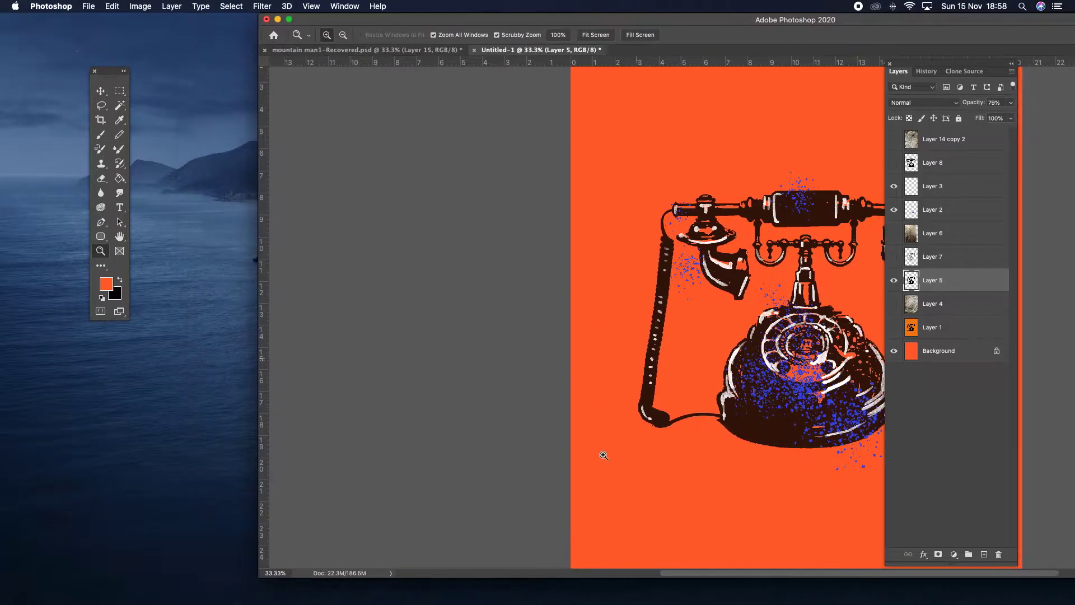
left_click(684, 590)
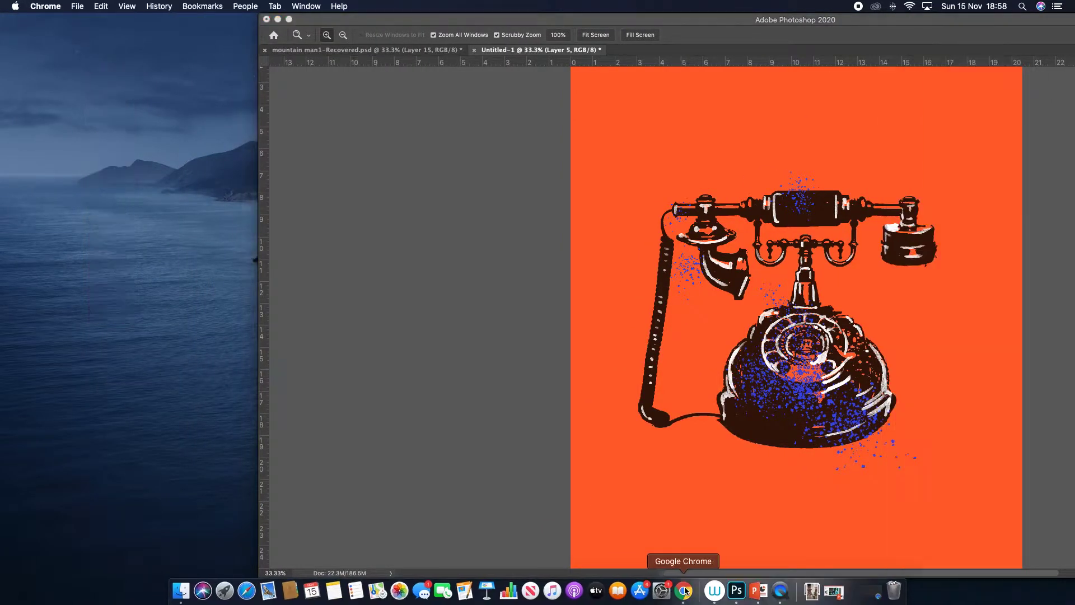
left_click_drag(755, 27, 637, 28)
left_click_drag(606, 178, 819, 227)
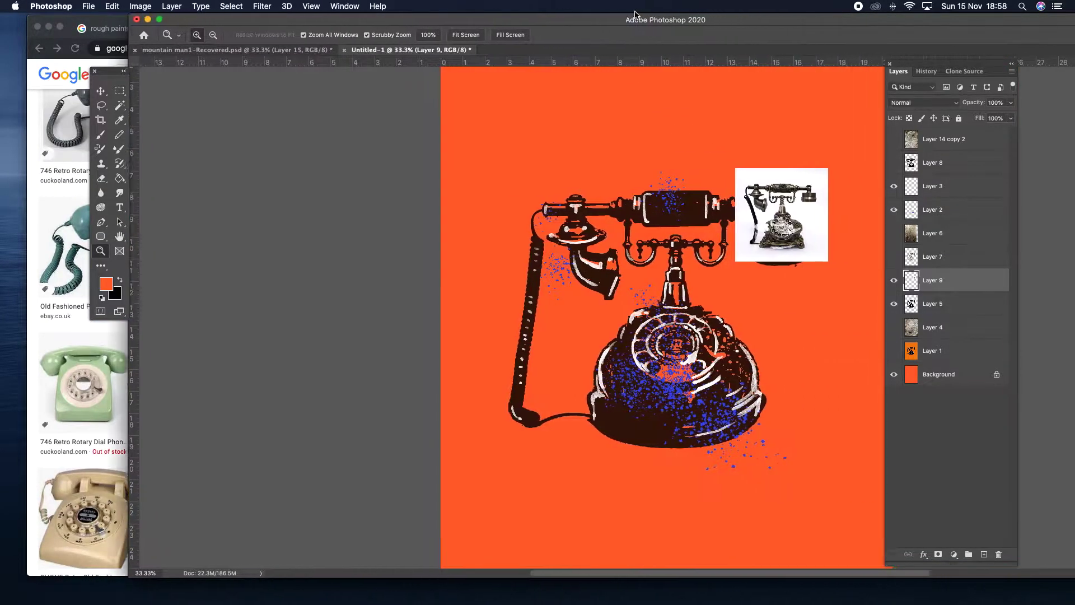
left_click_drag(767, 28, 570, 27)
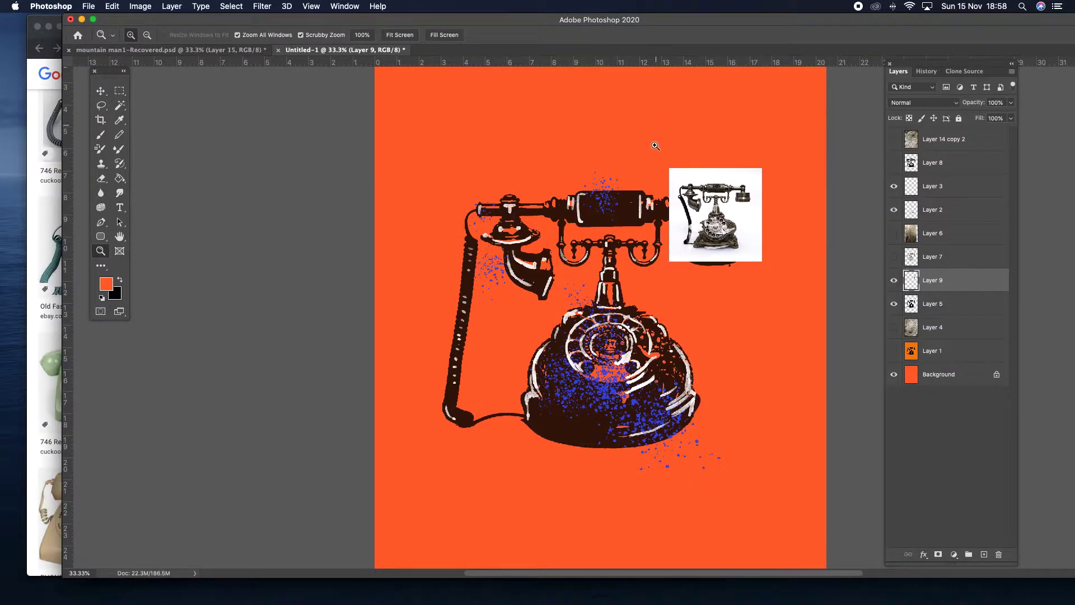
Step: Enlarge the telephone photo to about 112% and move Layer 9 to the top
left_click(100, 91)
mouse_move(671, 259)
left_mouse_down()
mouse_move(434, 558)
mouse_move(412, 519)
left_mouse_up()
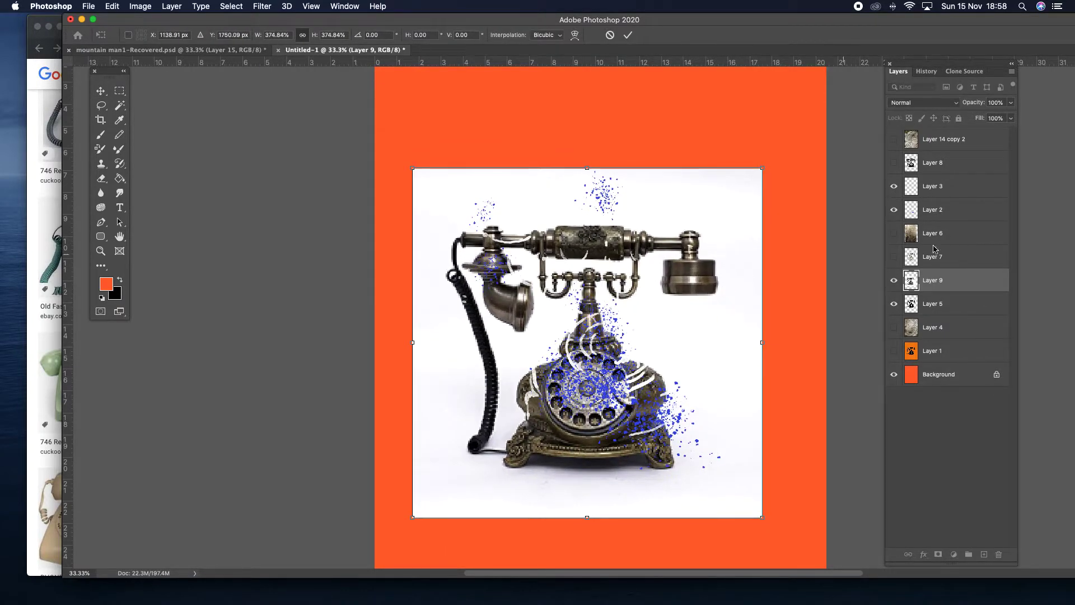
left_click_drag(971, 283, 966, 153)
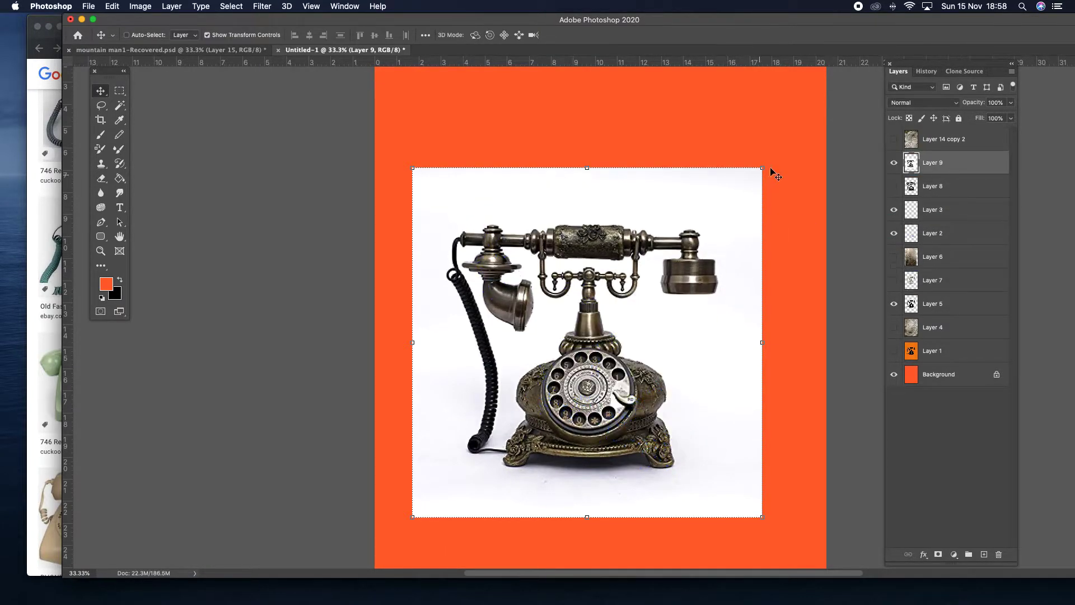
left_click_drag(763, 164, 793, 119)
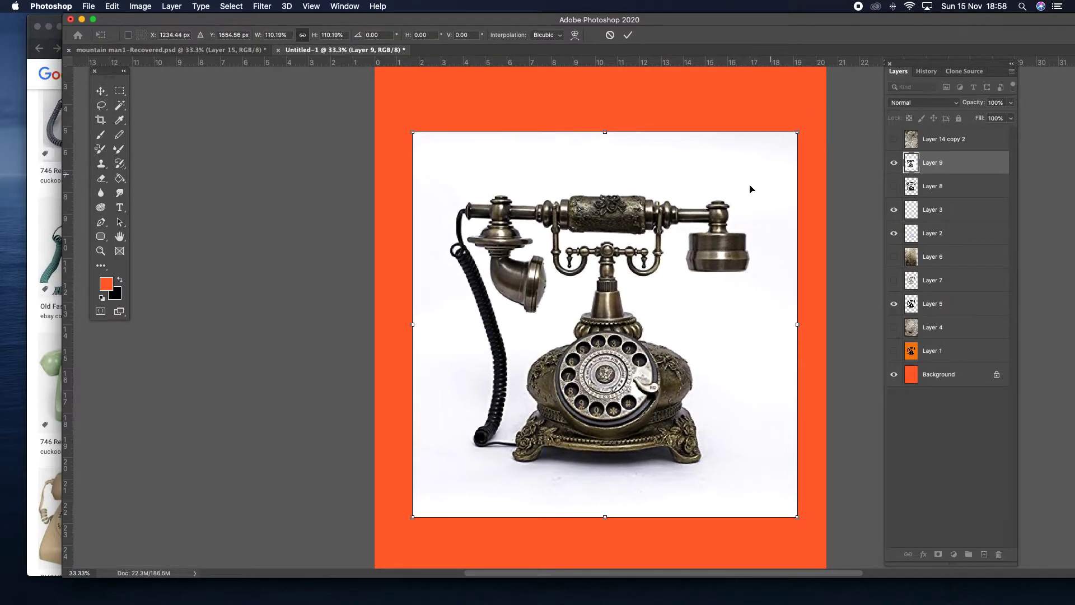
left_click_drag(739, 210, 729, 195)
left_click_drag(796, 118, 803, 112)
left_click_drag(700, 216, 696, 223)
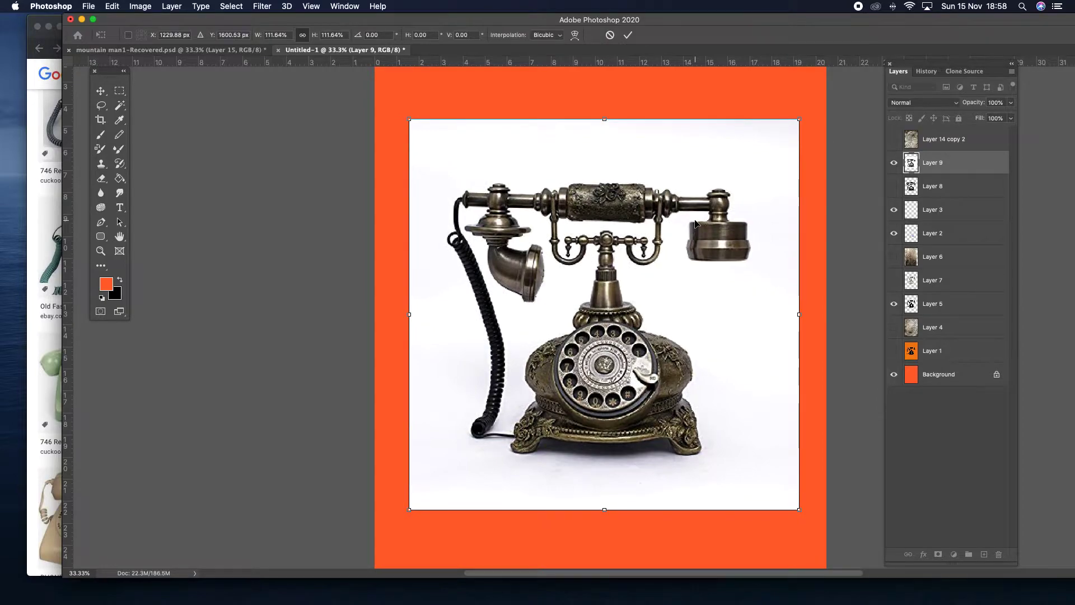
Step: Commit the telephone photo's scale transform
left_click(237, 6)
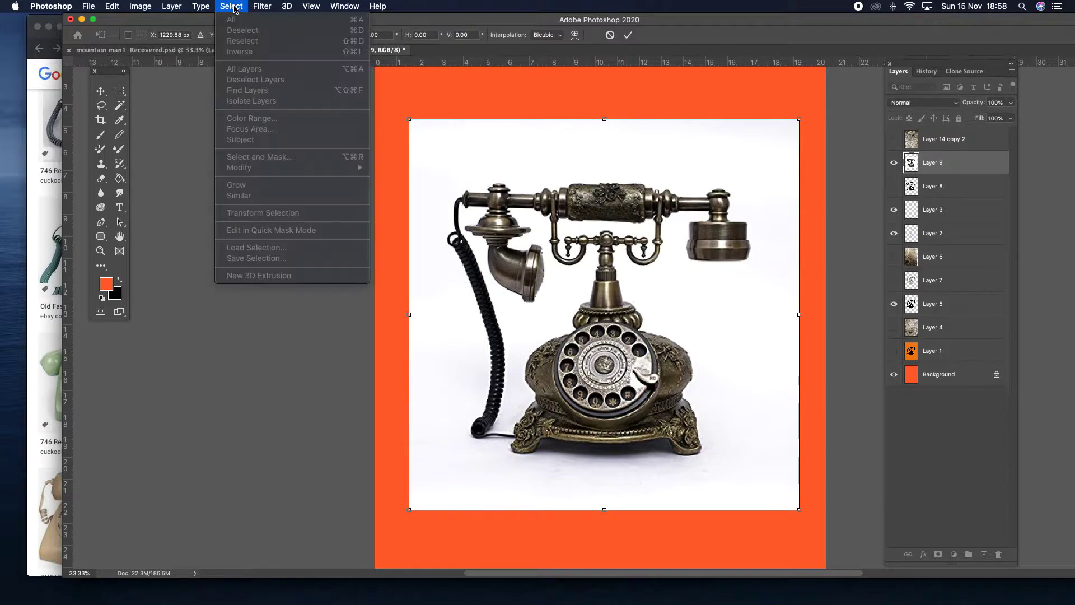
left_click(262, 7)
key("Return")
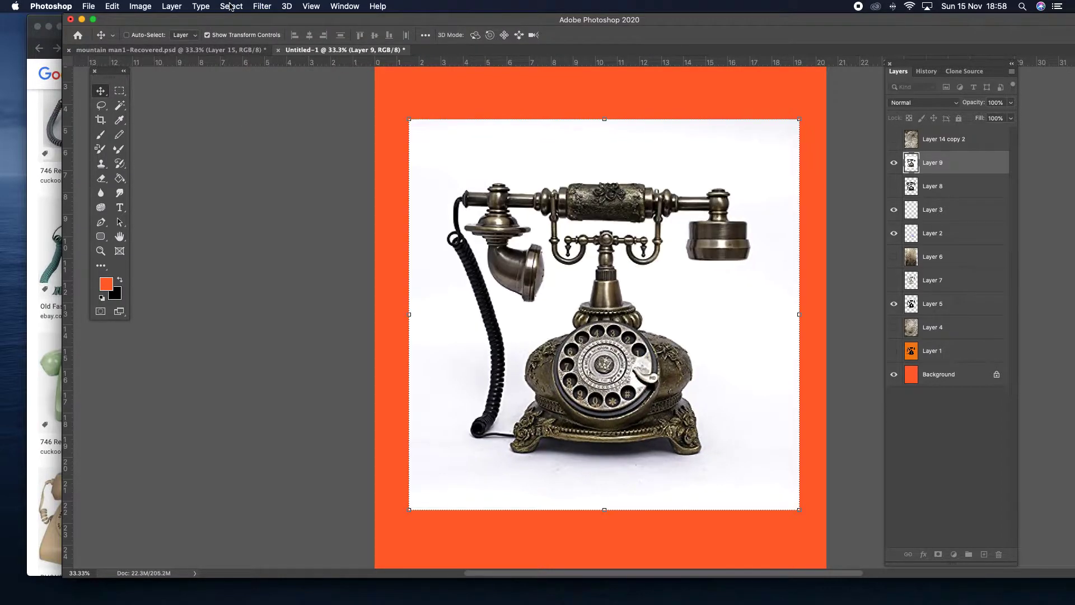
Step: Apply a Threshold adjustment to the photo with the level around 160
left_click(262, 6)
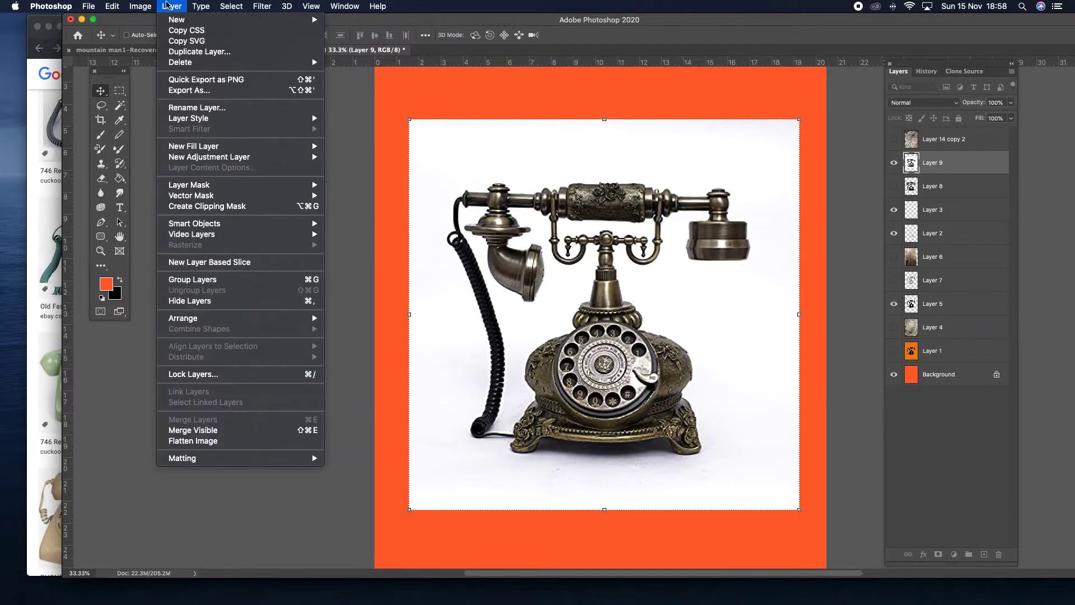
mouse_move(159, 37)
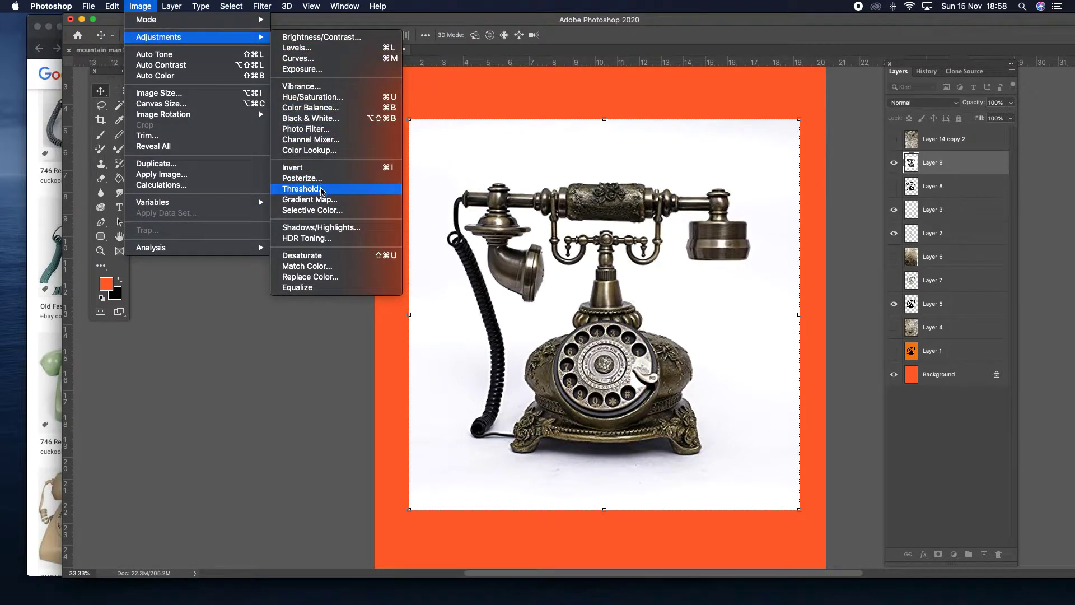
left_click(322, 190)
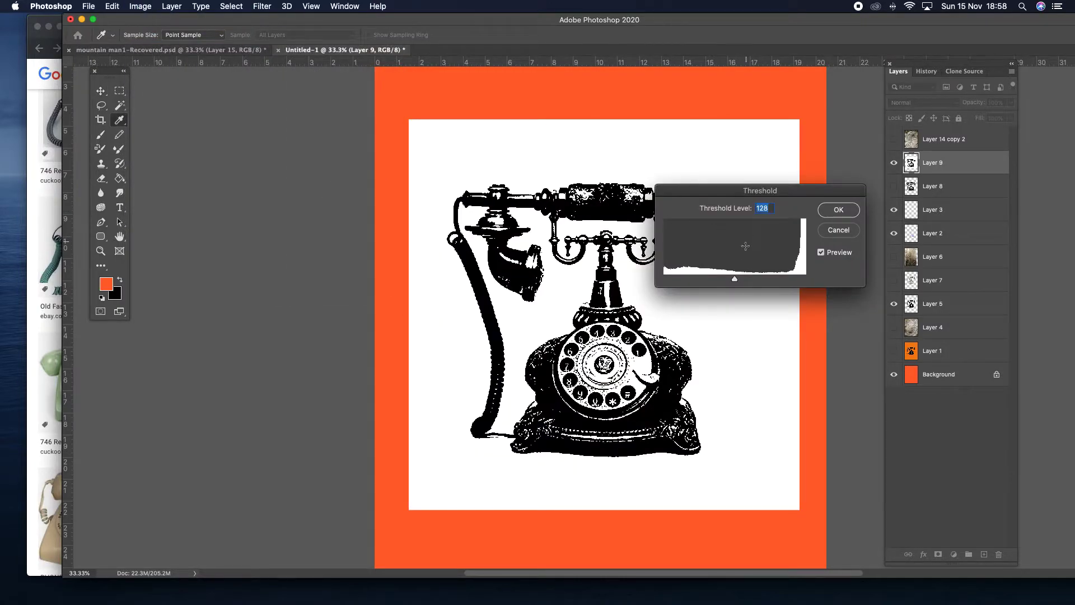
left_click_drag(730, 192, 771, 168)
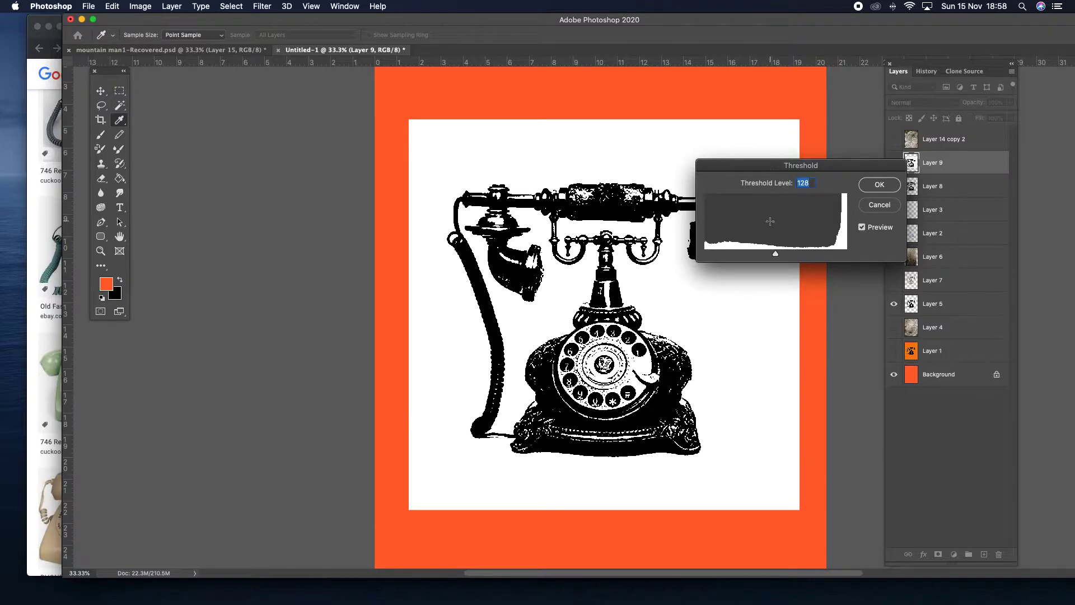
left_click_drag(776, 255, 798, 256)
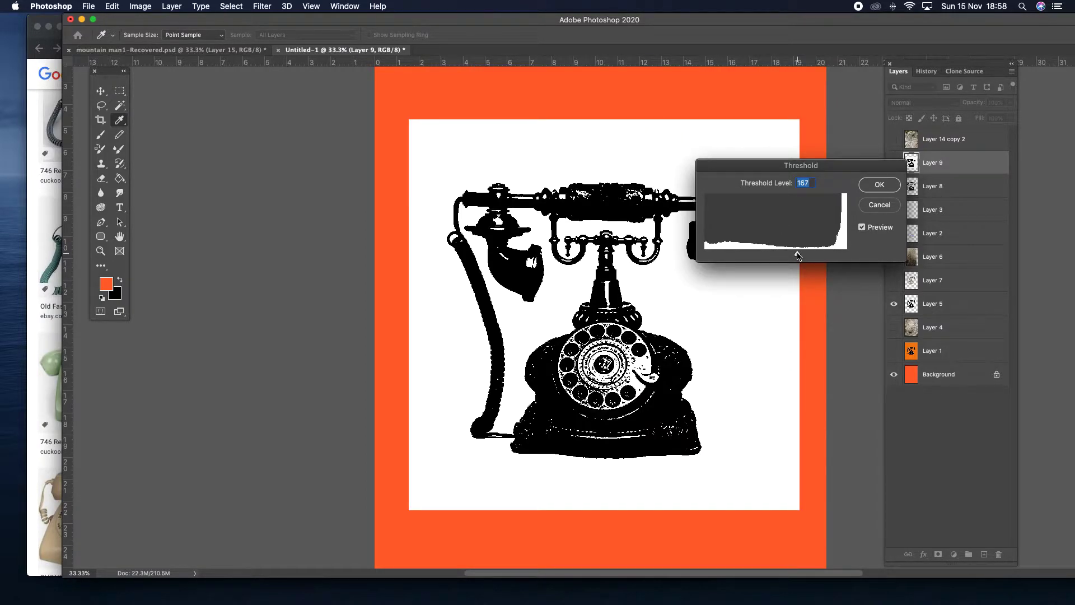
mouse_move(799, 256)
left_mouse_down()
mouse_move(807, 255)
mouse_move(756, 253)
left_mouse_up()
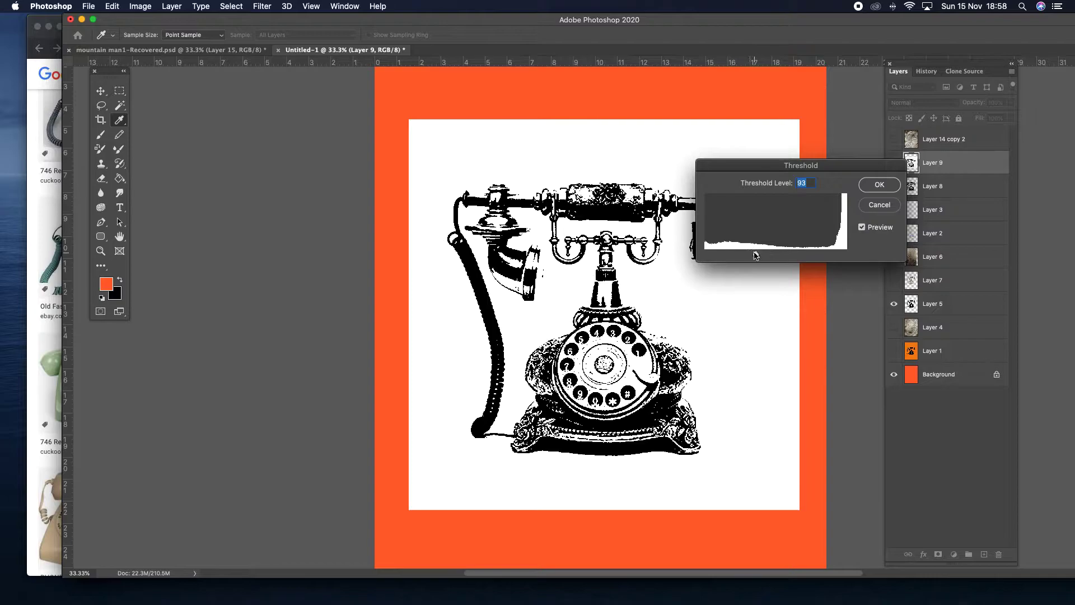
mouse_move(756, 255)
left_mouse_down()
mouse_move(819, 255)
mouse_move(789, 256)
left_mouse_up()
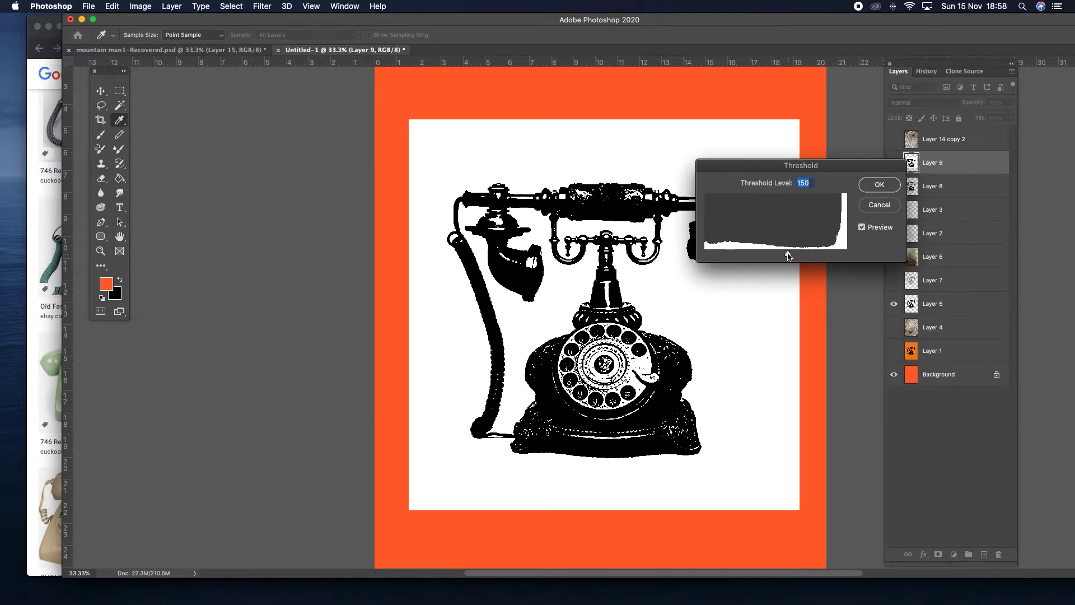
Step: Confirm the threshold and delete the white background around the telephone using colour selection
left_click(879, 184)
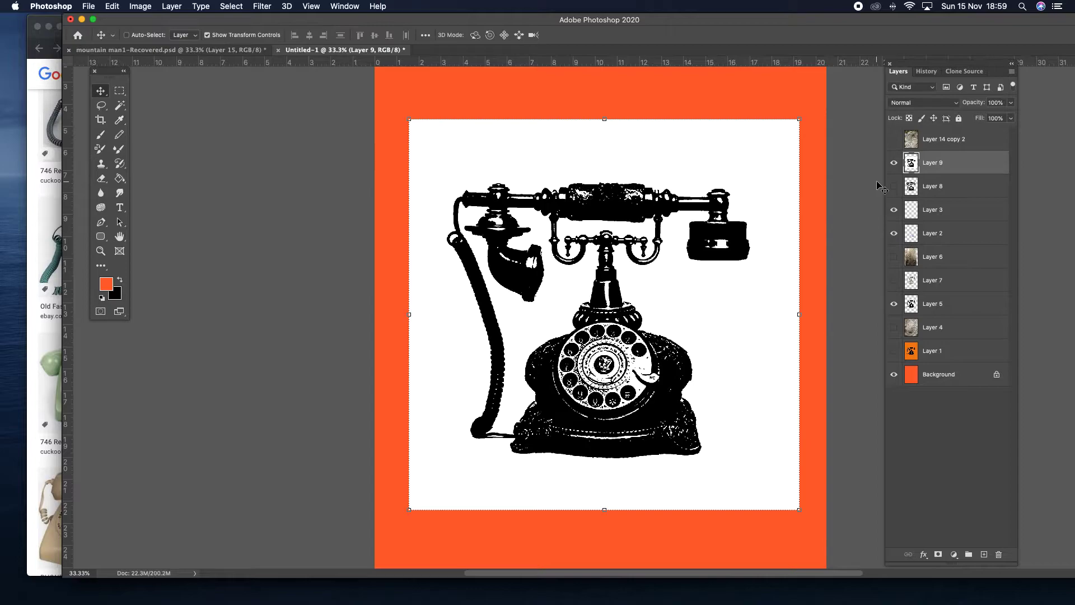
left_click(119, 104)
left_click(592, 151)
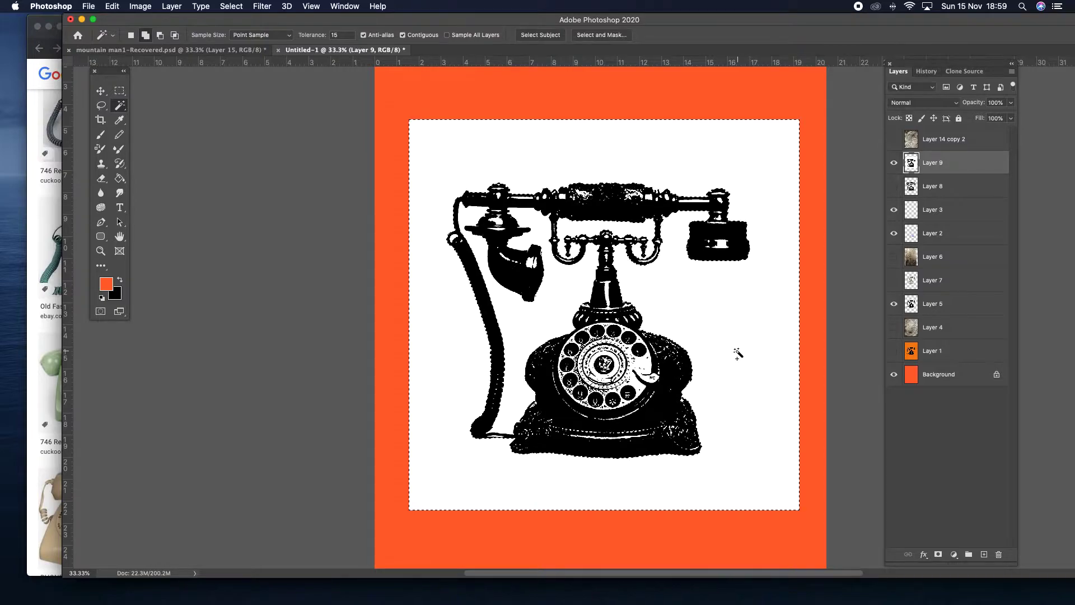
key("Delete")
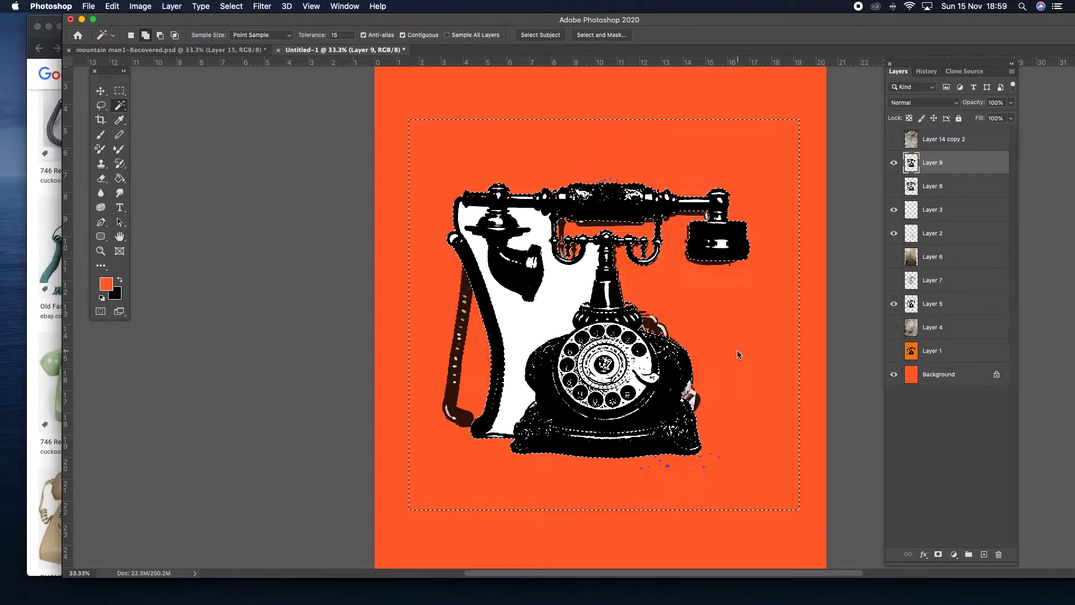
Step: Delete the white area inside the cord loop, then deselect
left_click(565, 292)
key("Delete")
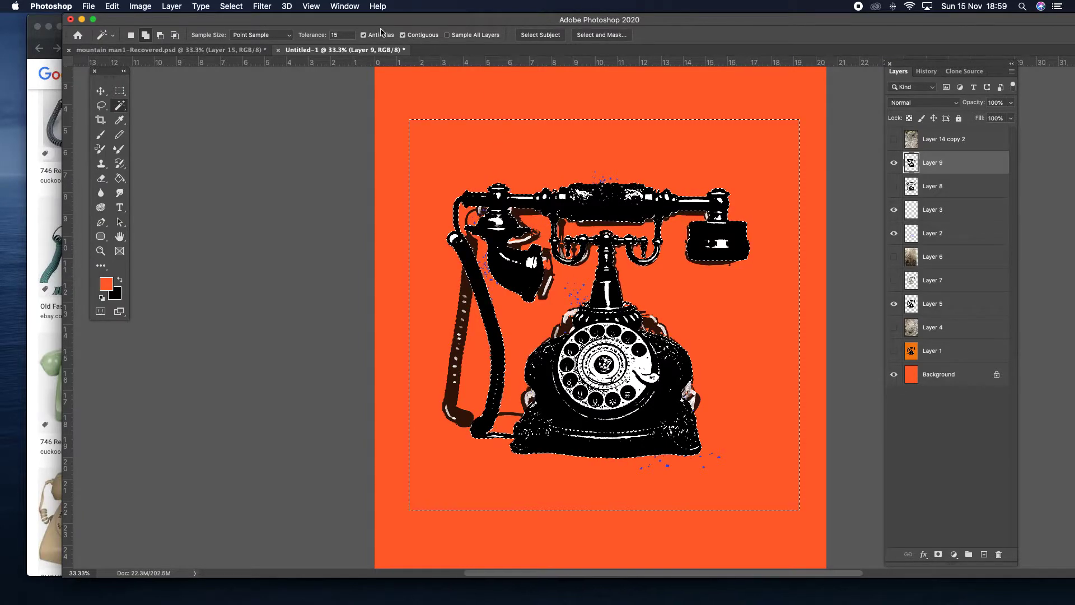
left_click(232, 6)
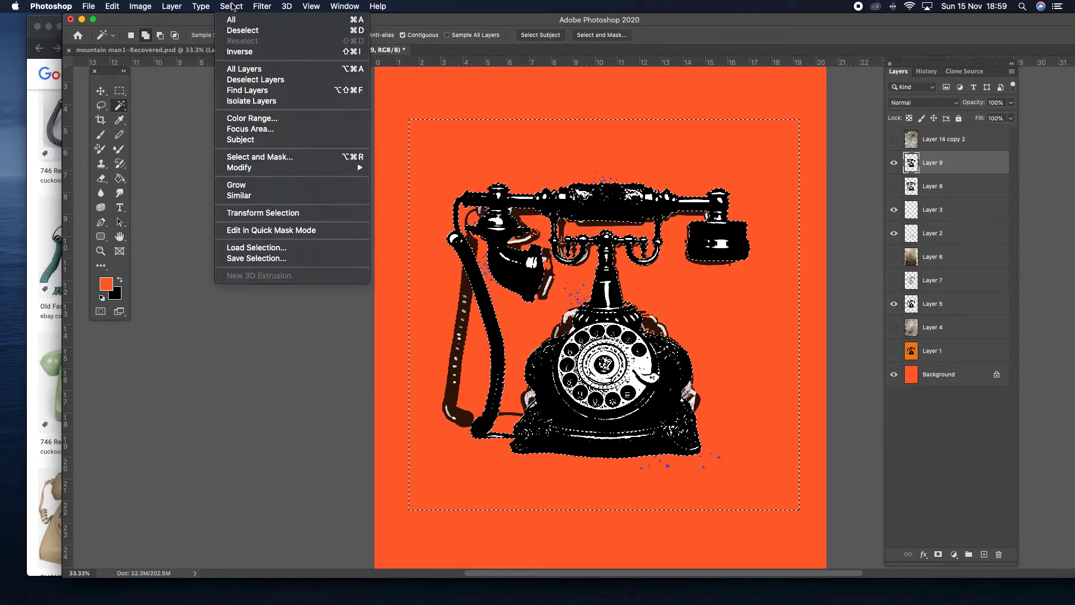
left_click(242, 30)
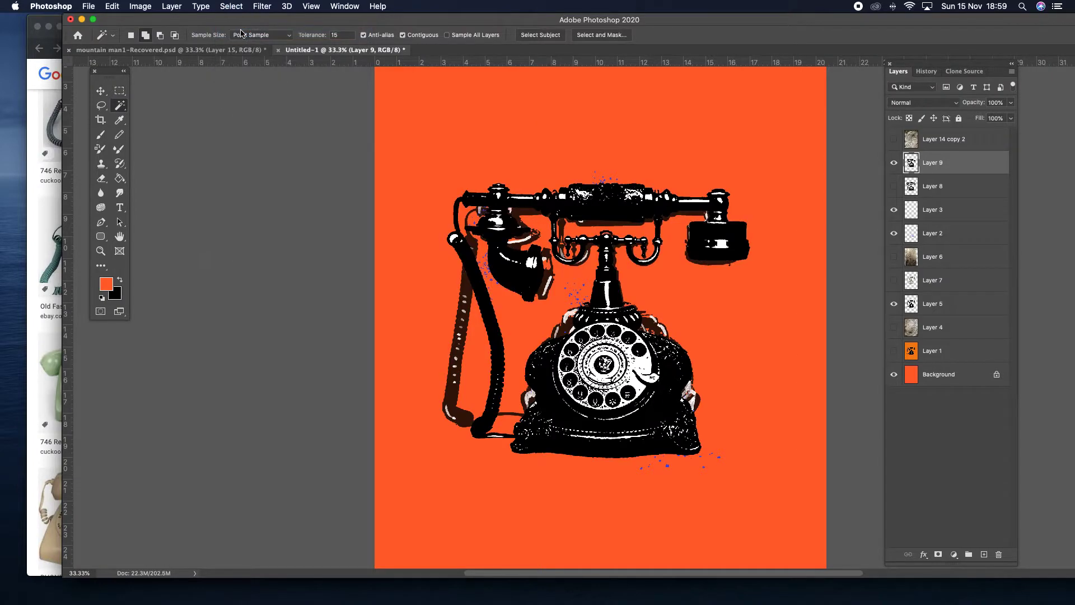
Step: Hide Layer 5, zoom in twice on the handset, then hide the Layer 9 silhouette
left_click(894, 304)
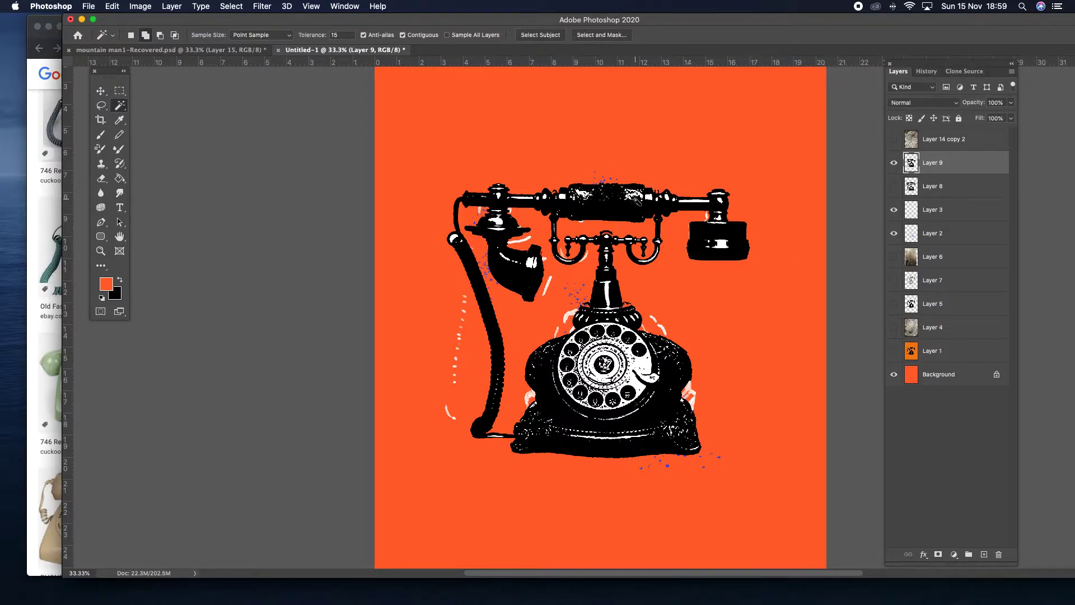
left_click(100, 251)
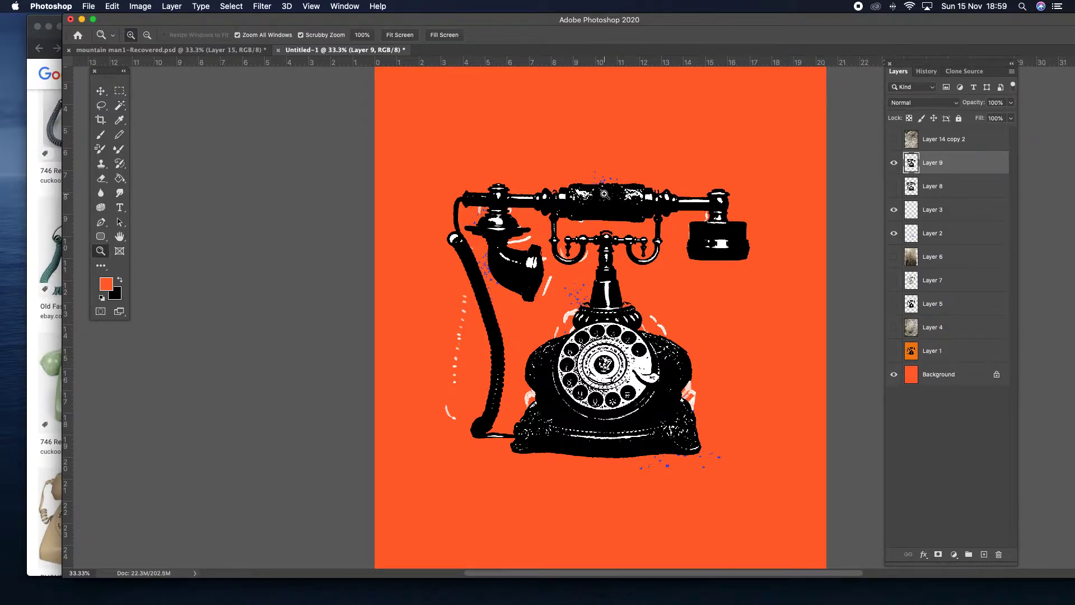
left_click(604, 193)
left_click(566, 185)
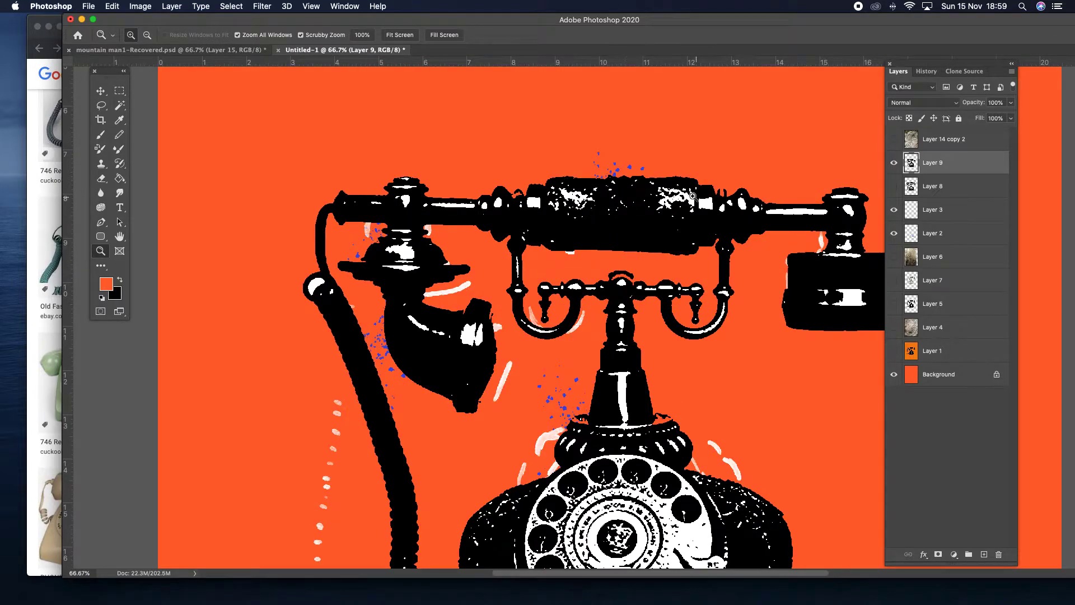
scroll(479, 249, "down", 3)
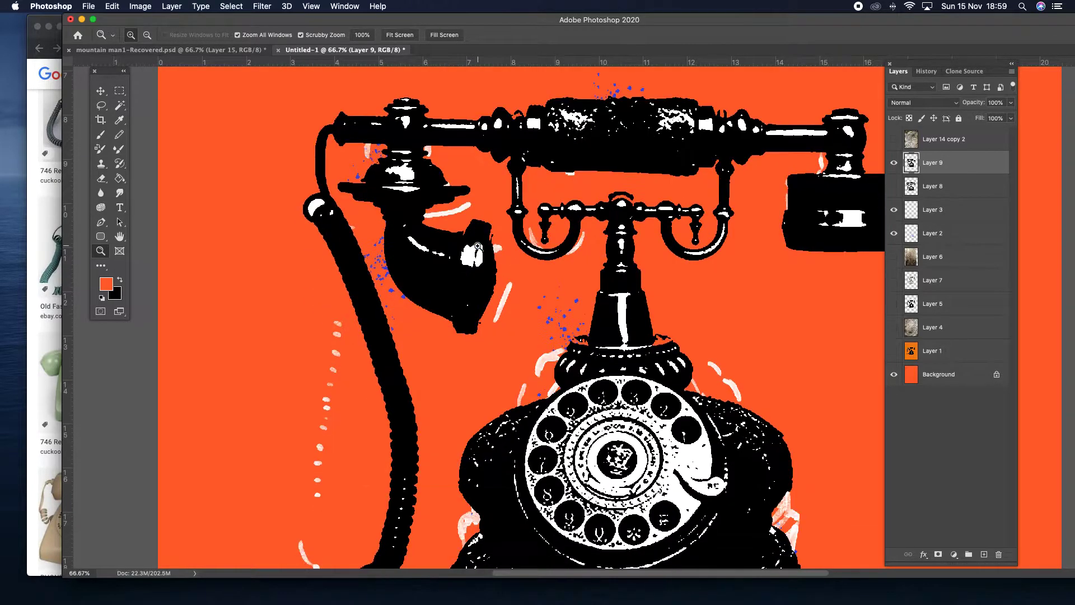
scroll(650, 261, "down", 3)
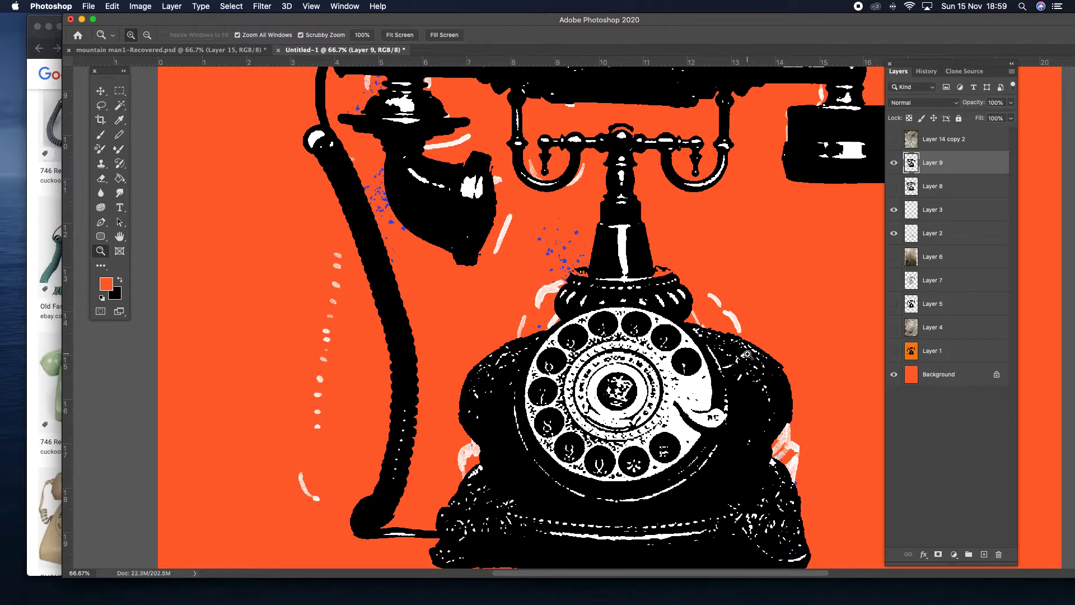
scroll(603, 336, "down", 3)
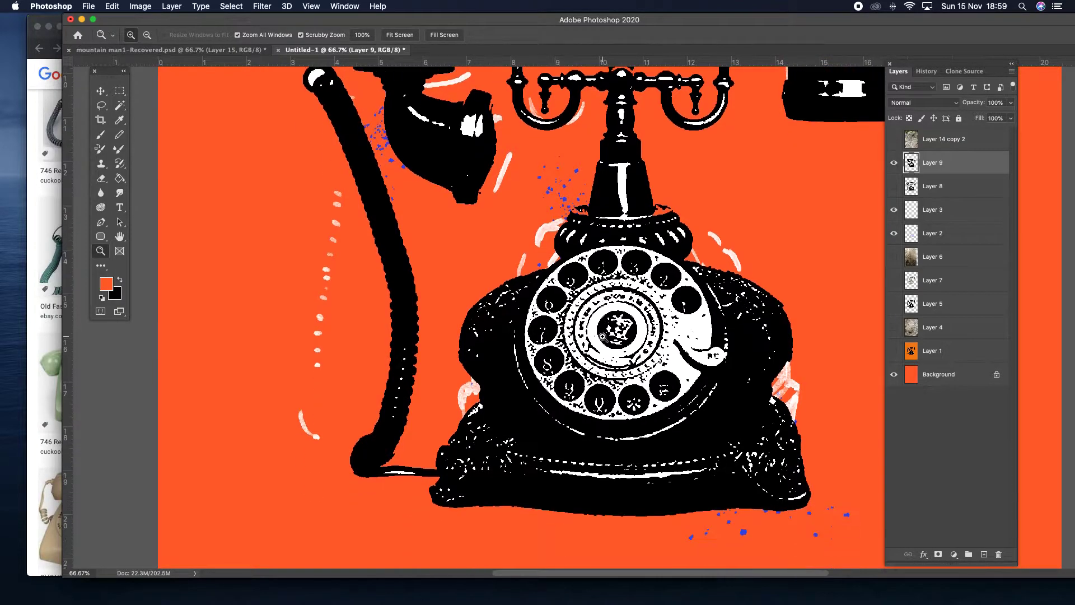
scroll(604, 336, "up", 10)
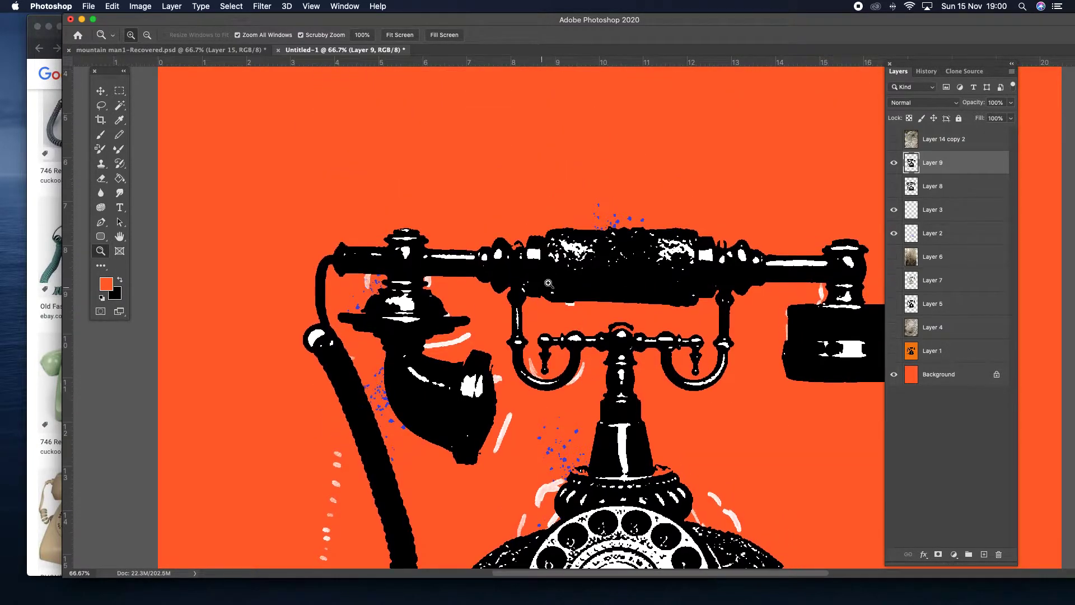
left_click(896, 163)
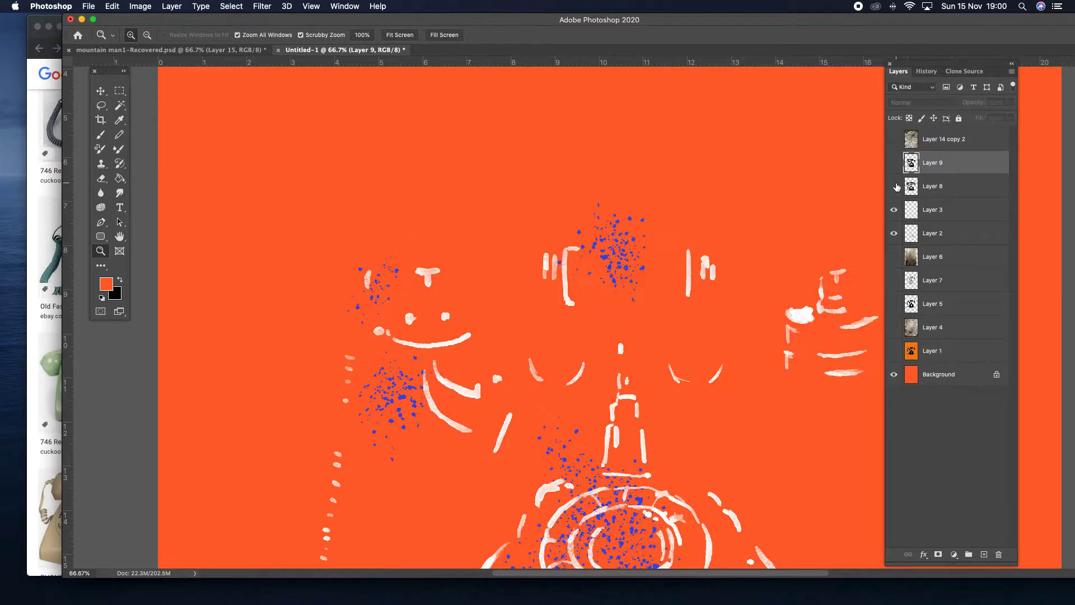
Step: Show Layer 5 again and raise its opacity from 79% to 100%
left_click(896, 186)
left_click(895, 186)
left_click(895, 303)
scroll(790, 247, "down", 3)
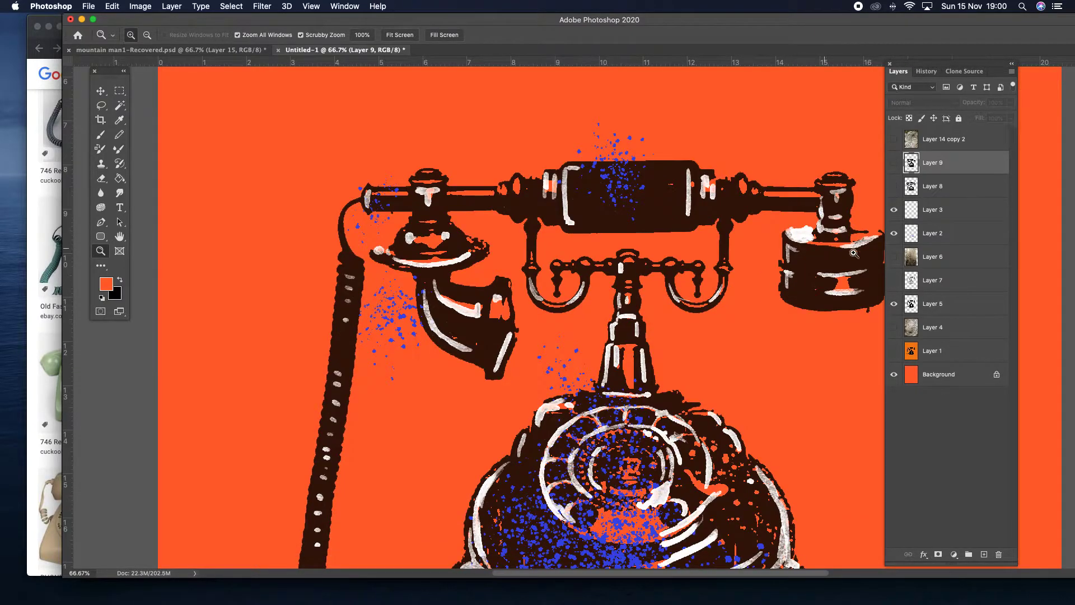
left_click(941, 304)
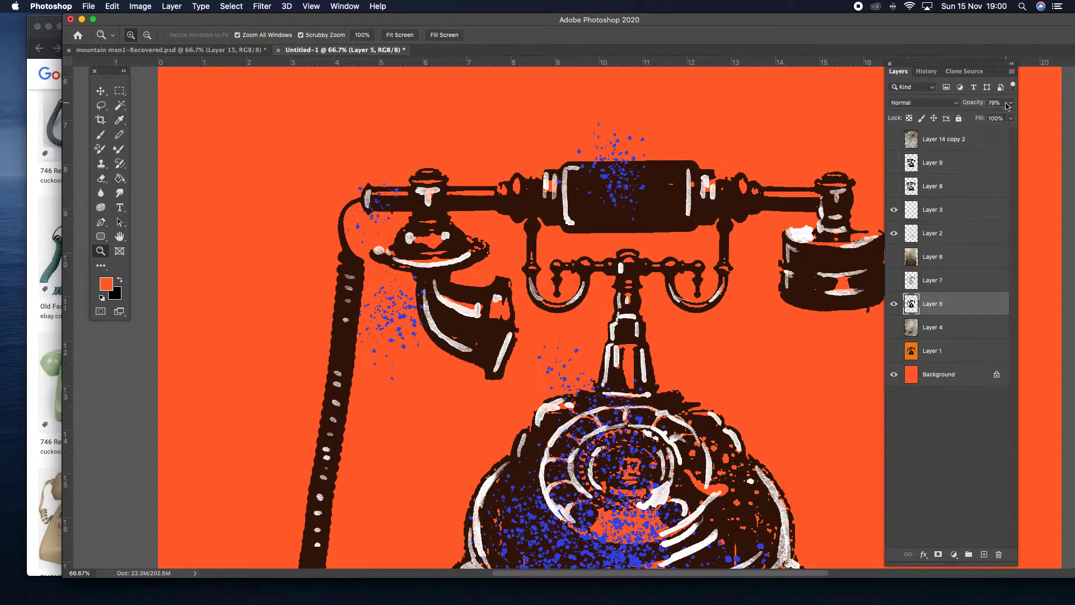
left_click(1008, 103)
mouse_move(1010, 120)
left_mouse_down()
mouse_move(1001, 119)
mouse_move(1013, 118)
left_mouse_up()
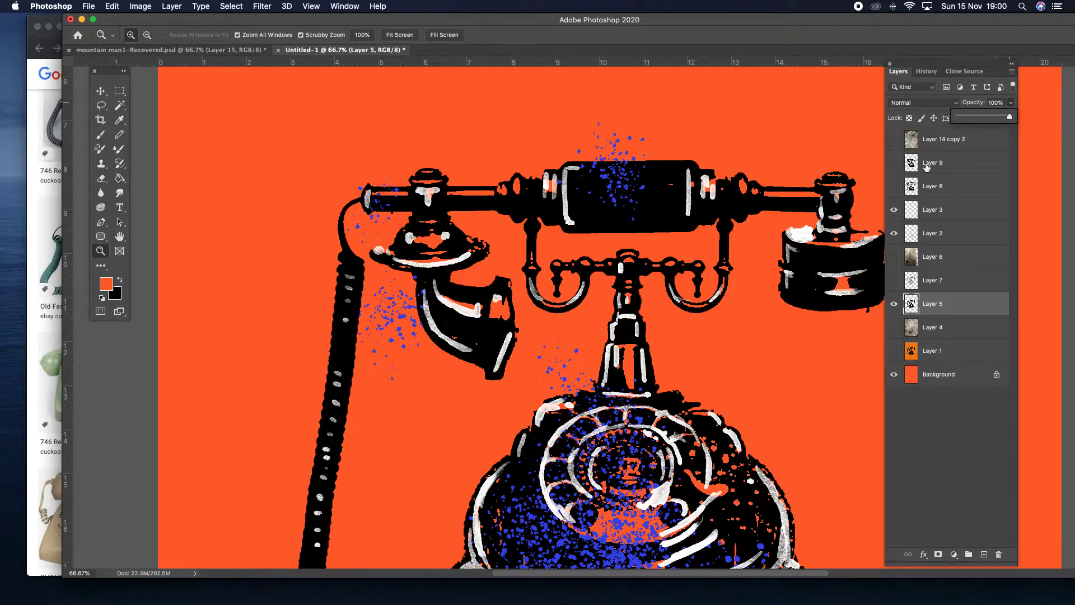
scroll(827, 180, "down", 3)
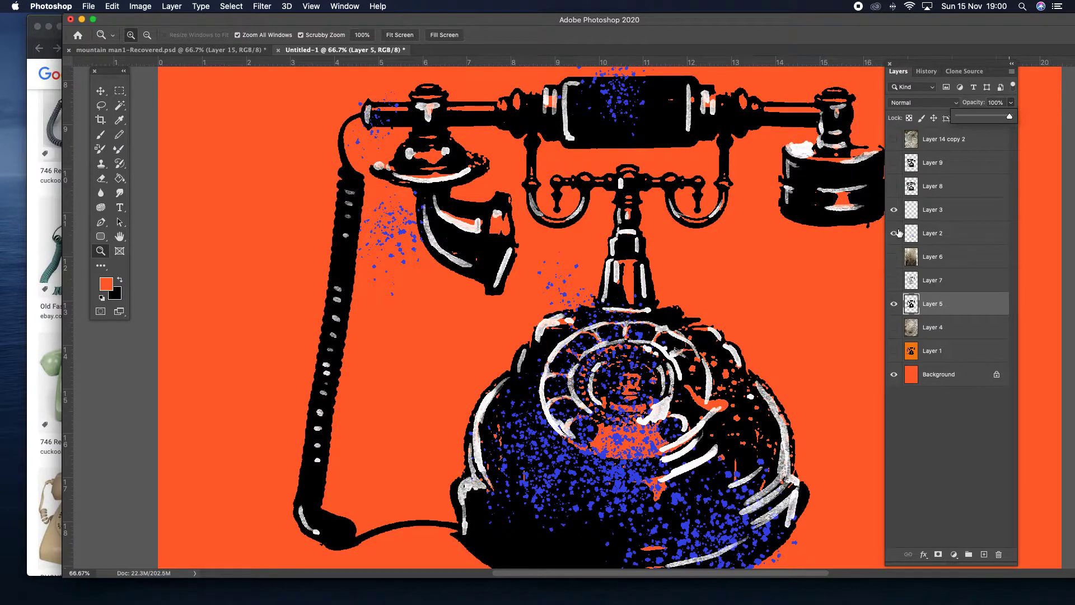
Step: Hide the white highlights on Layer 3
left_click(894, 234)
left_click(894, 235)
left_click(894, 210)
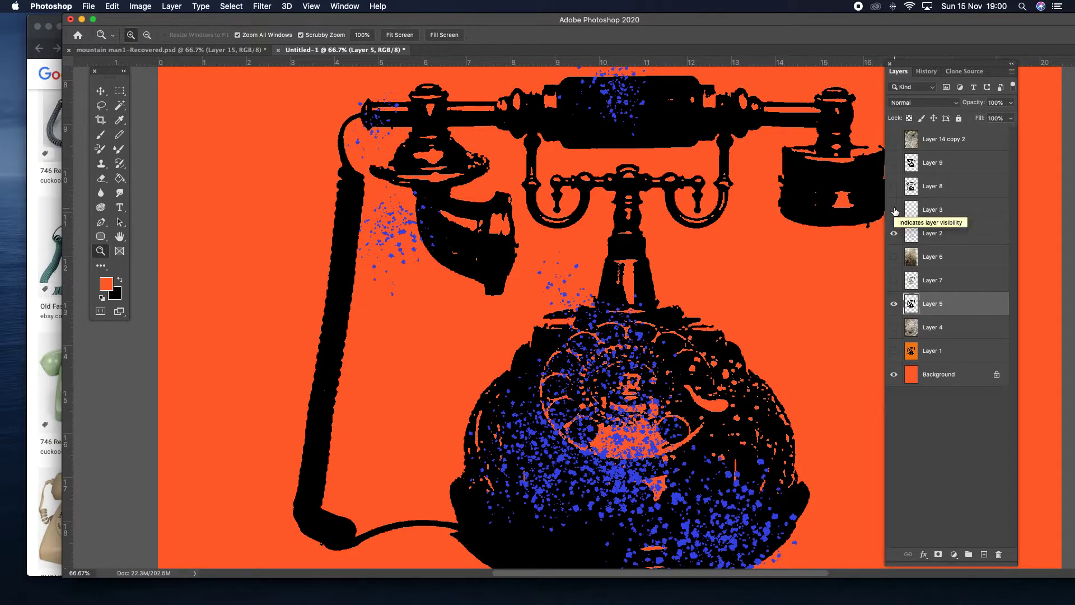
Step: Show Layer 3 and set up a smaller white brush painting on it
left_click(101, 135)
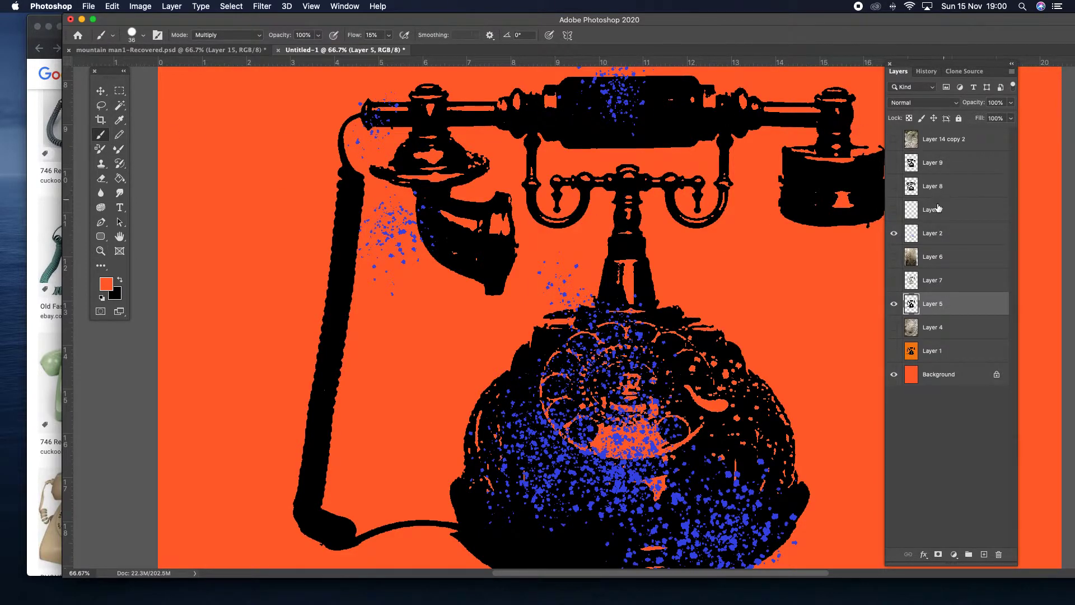
left_click(896, 209)
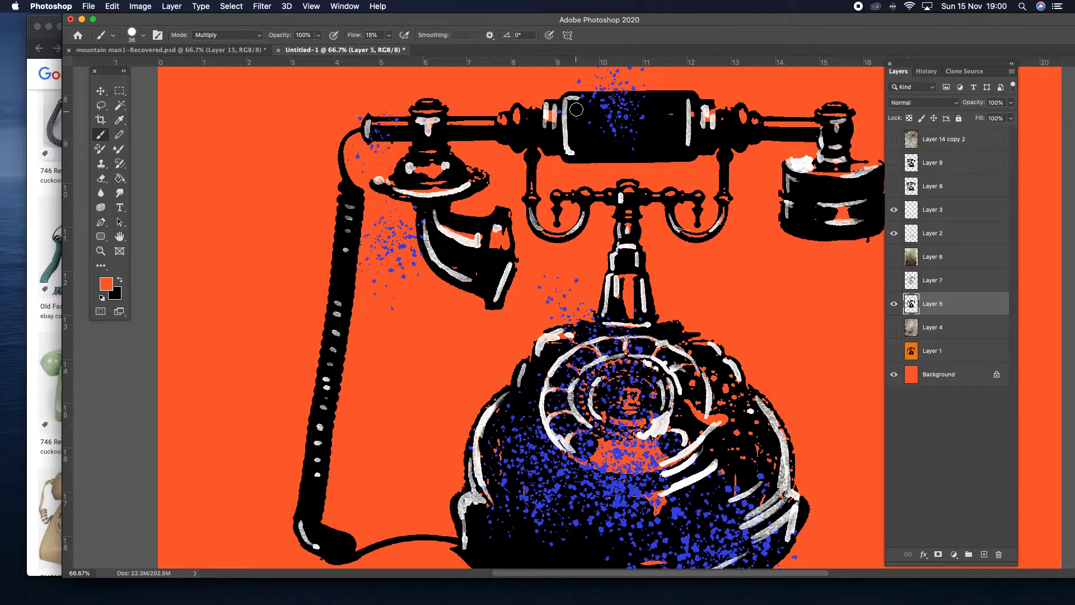
left_click(142, 36)
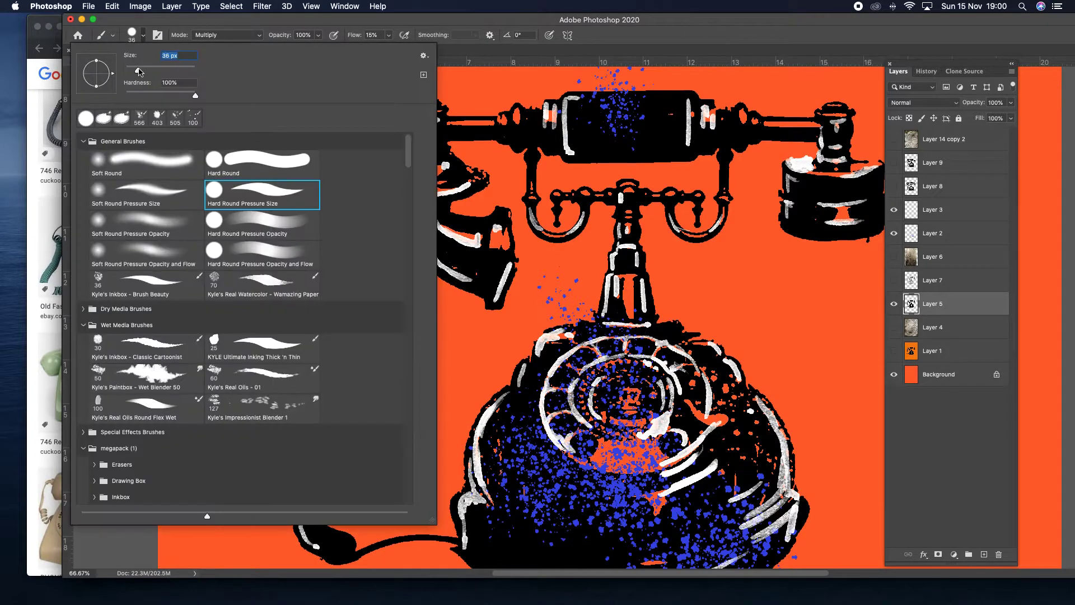
key("Return")
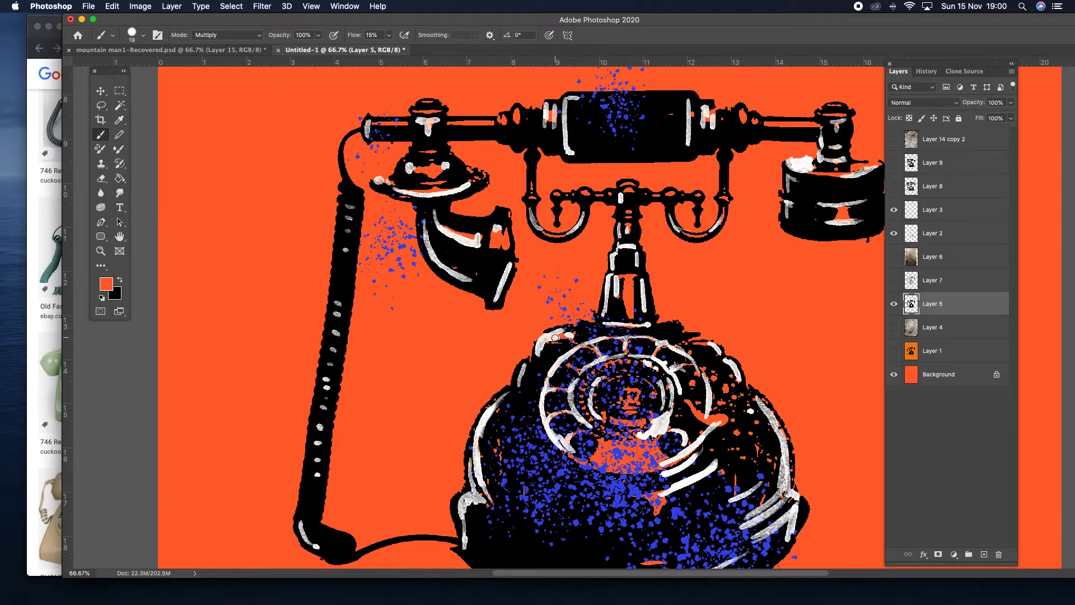
left_click(101, 296)
left_click(944, 233)
left_click(894, 234)
left_click(936, 210)
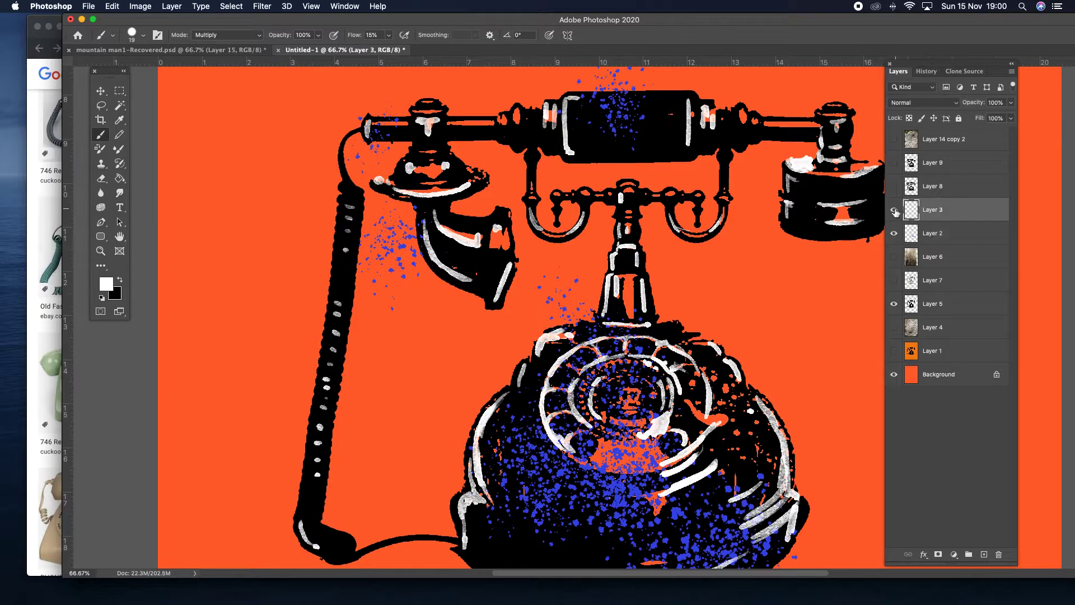
left_click(894, 210)
Step: Paint white highlights along the top bar, both knobs, left arm and dial centre
left_click_drag(767, 123, 821, 125)
mouse_move(744, 111)
left_mouse_down()
mouse_move(743, 123)
mouse_move(759, 125)
left_mouse_up()
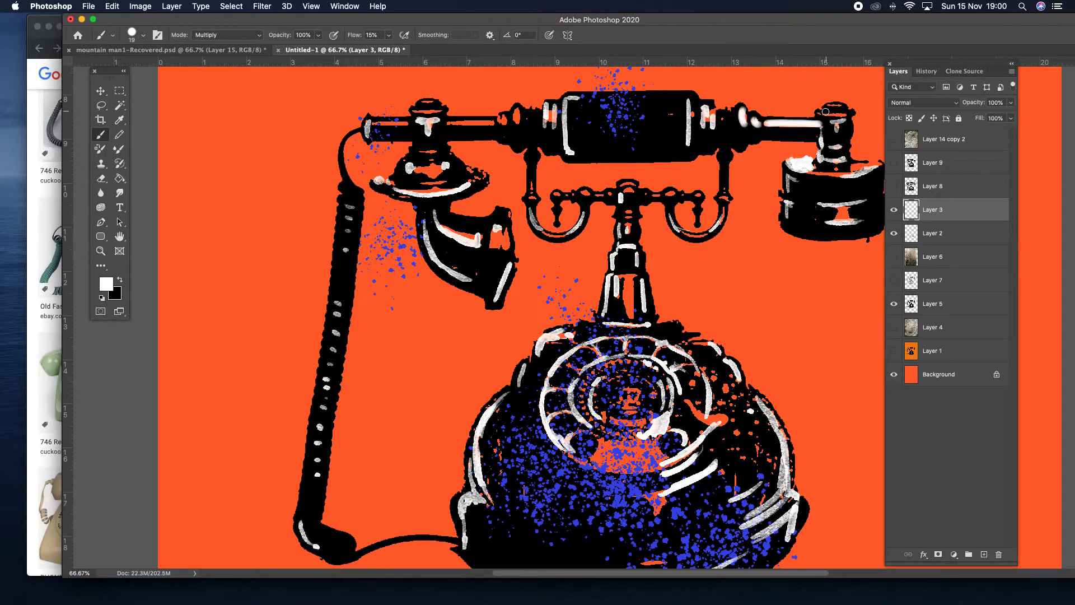
left_click_drag(821, 112, 844, 113)
mouse_move(425, 120)
left_mouse_down()
mouse_move(428, 137)
mouse_move(489, 123)
mouse_move(449, 124)
left_mouse_up()
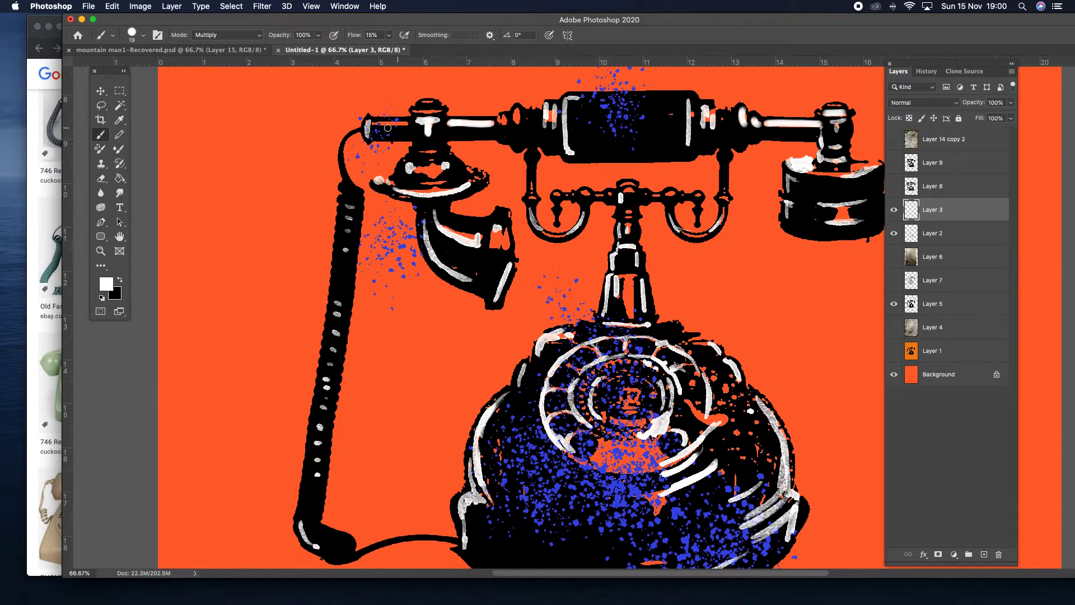
mouse_move(375, 124)
left_mouse_down()
mouse_move(409, 123)
mouse_move(370, 123)
left_mouse_up()
left_click(144, 35)
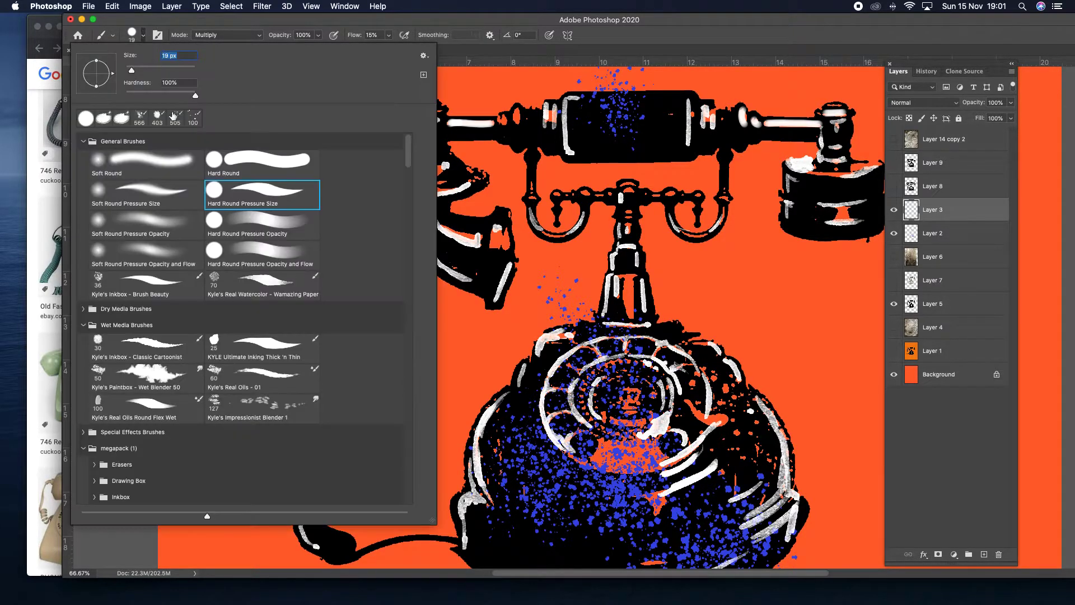
left_click(535, 34)
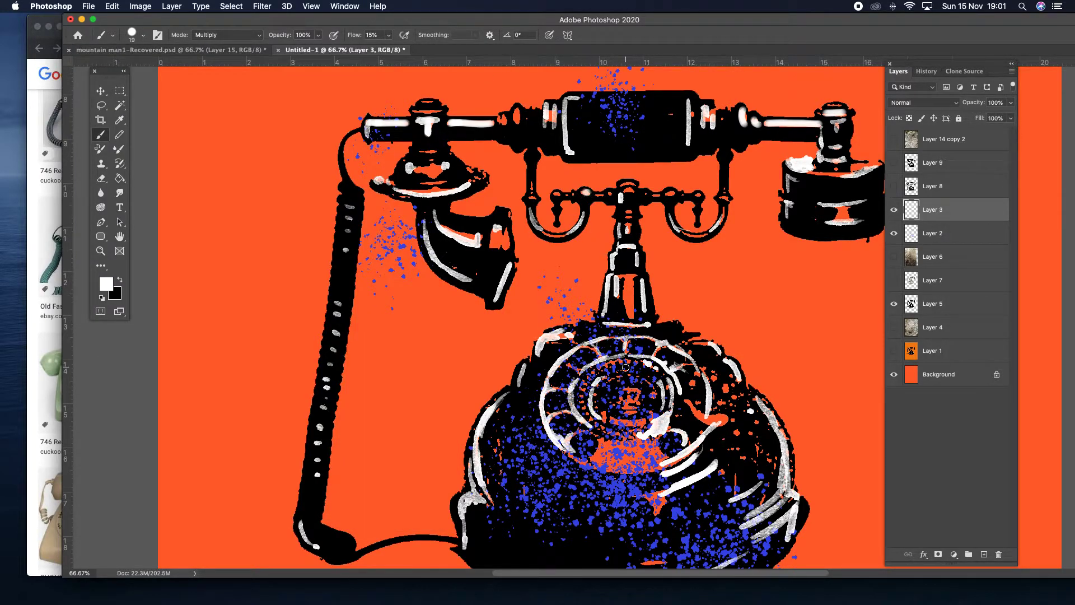
left_click_drag(610, 383, 654, 387)
scroll(694, 383, "down", 3)
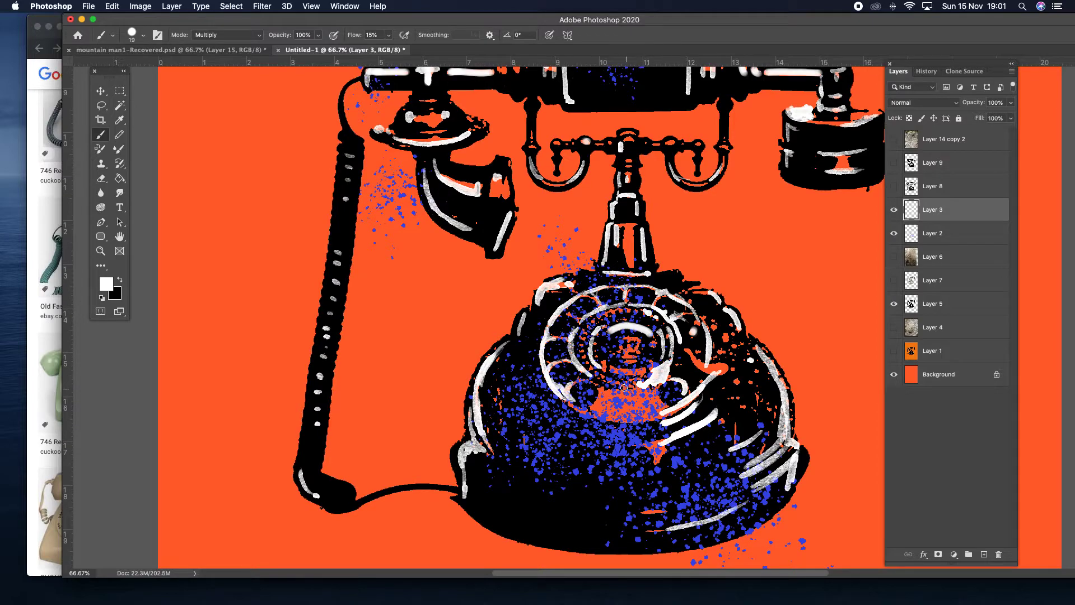
Step: Switch to the Inkbox Brush Beauty preset and add white highlights at the dial centre
mouse_move(620, 338)
left_mouse_down()
mouse_move(643, 342)
mouse_move(630, 366)
left_mouse_up()
left_click(144, 35)
left_click(158, 279)
left_click(608, 411)
left_click_drag(600, 392, 632, 393)
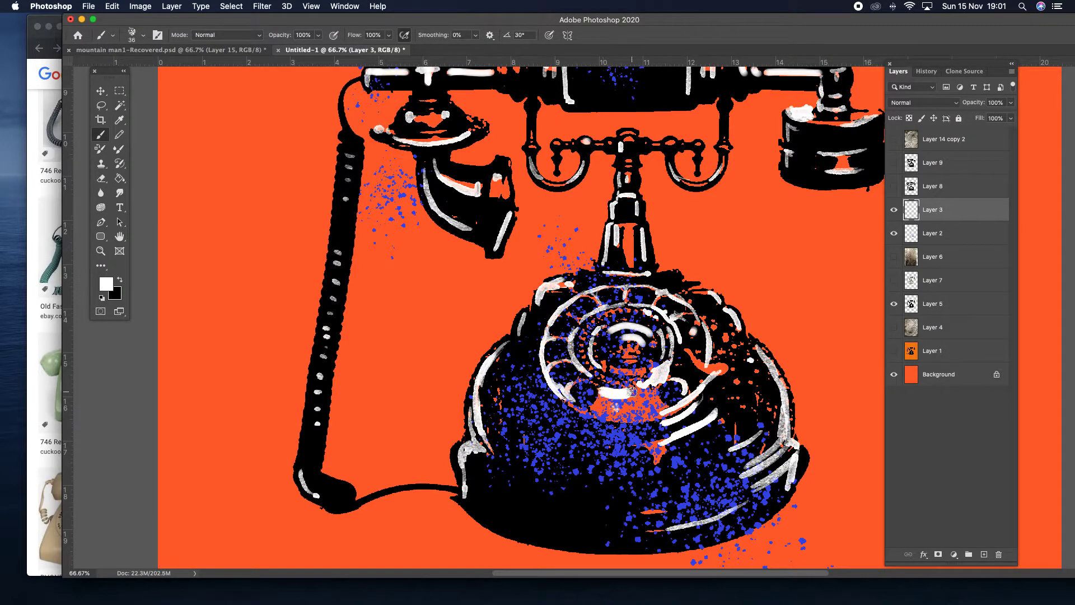
left_click(148, 41)
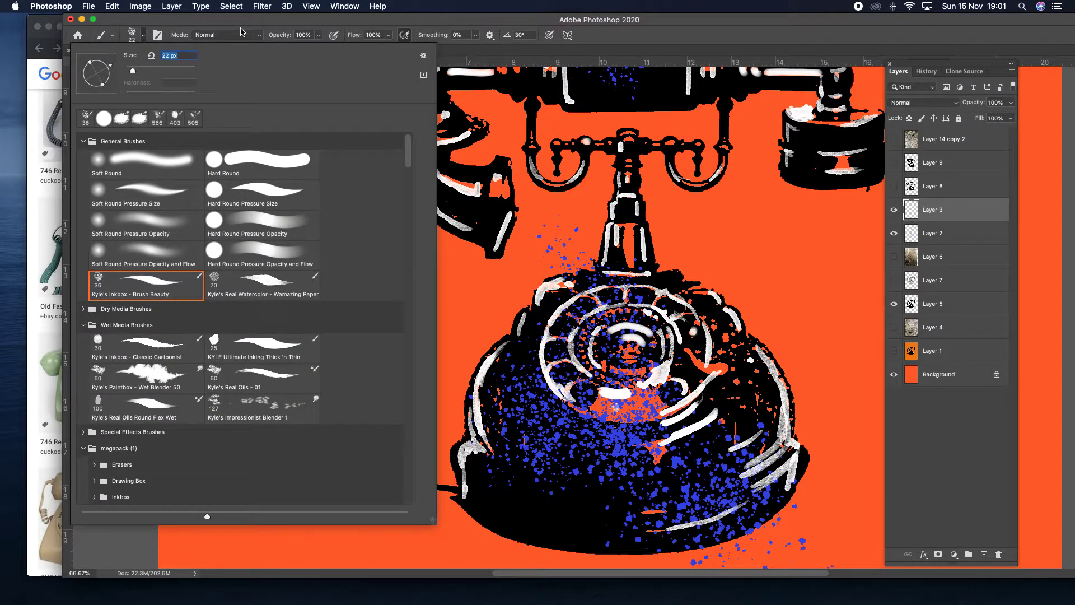
key("Return")
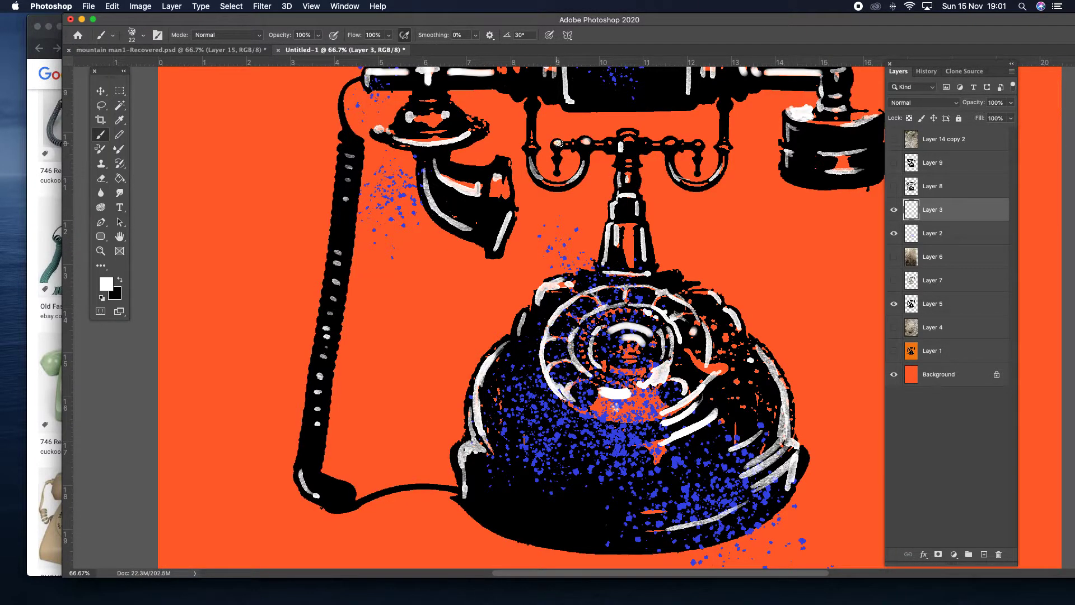
Step: Dab white on the cord, undo a stray dab on the body, and highlight the neck
left_click(315, 438)
left_click(585, 408)
key("super+z")
mouse_move(627, 229)
left_mouse_down()
mouse_move(628, 267)
mouse_move(634, 230)
left_mouse_up()
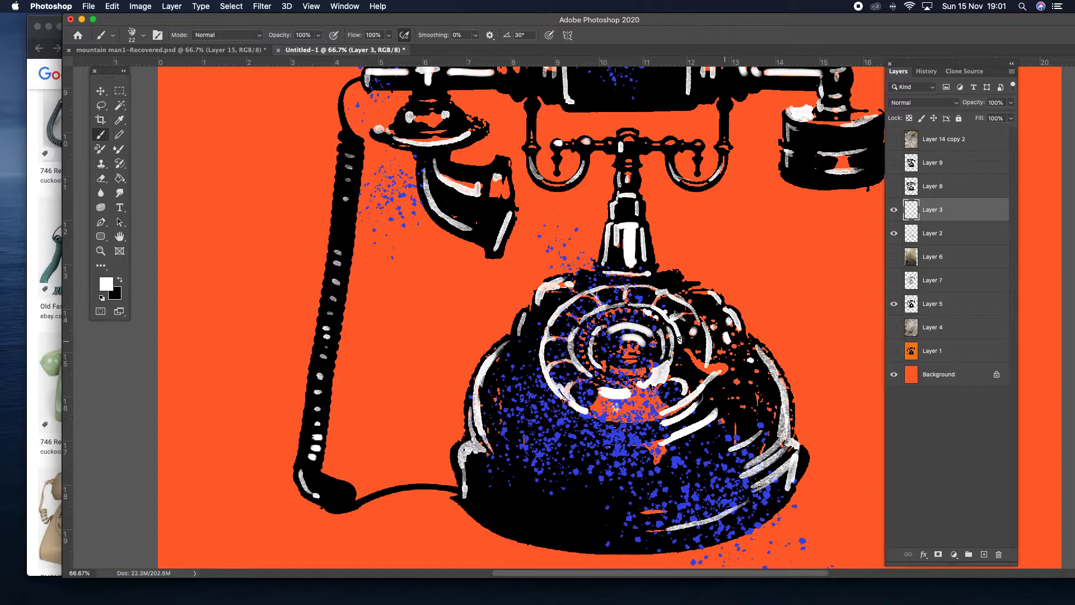
scroll(672, 336, "up", 3)
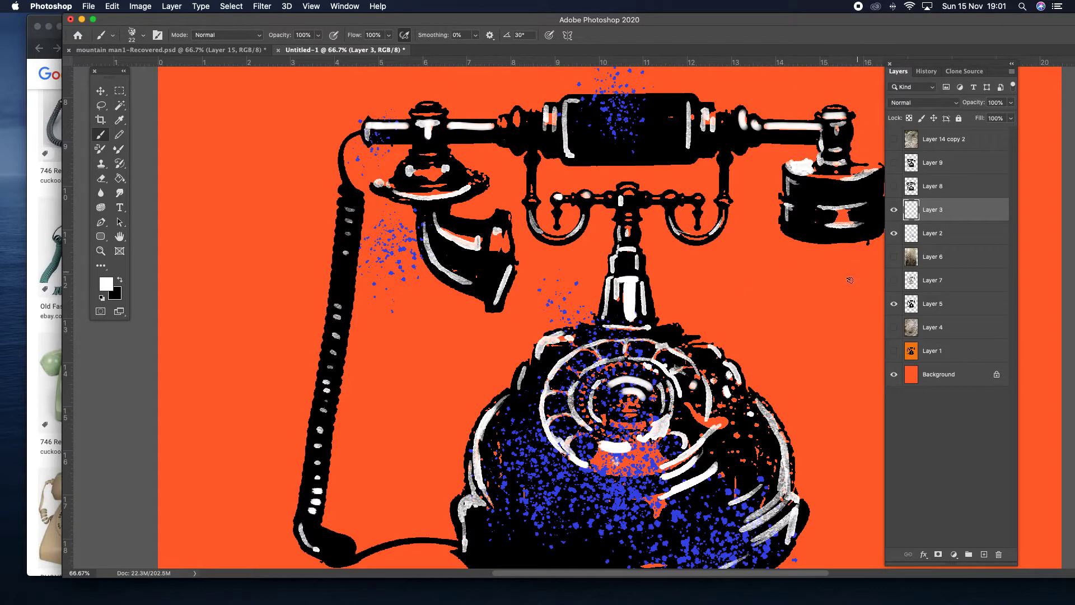
Step: Zoom out to 33.3% to show the full page and select the Paint Bucket tool
left_click(102, 251)
left_click(526, 300, "alt")
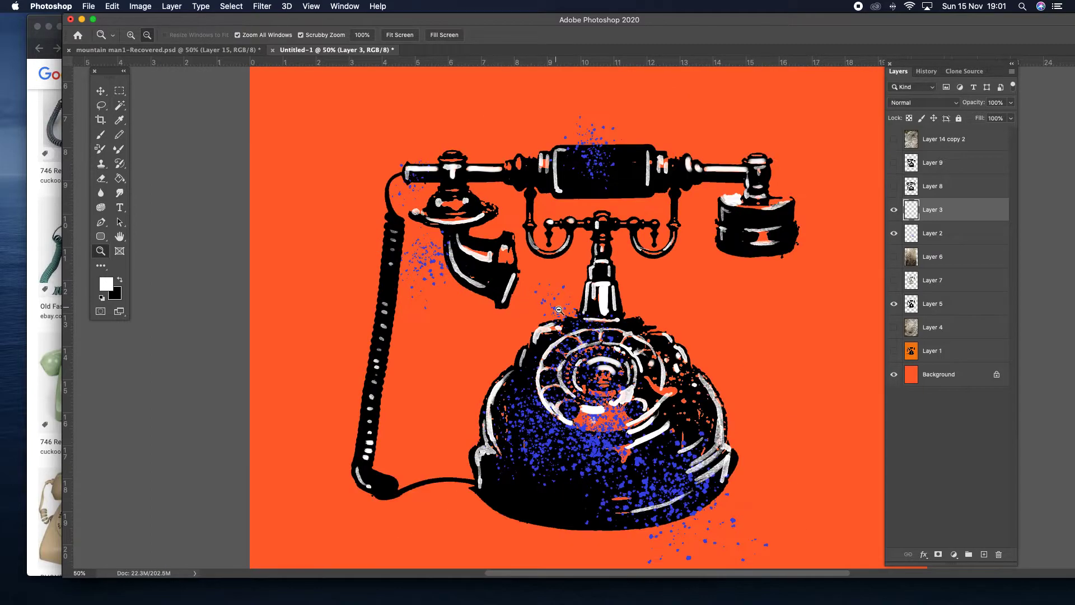
left_click(561, 314, "alt")
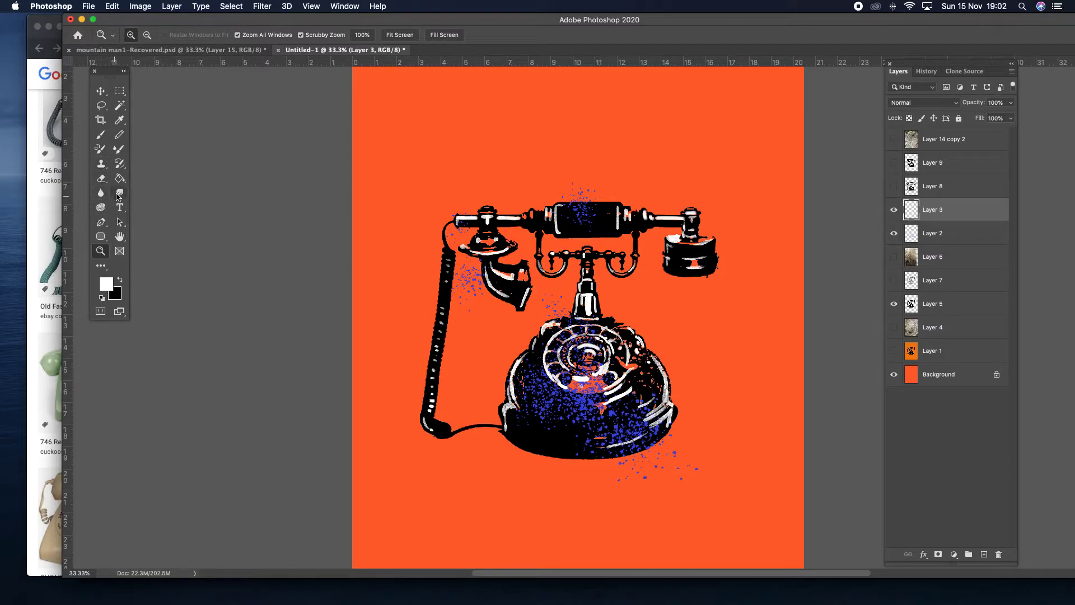
left_click(120, 180)
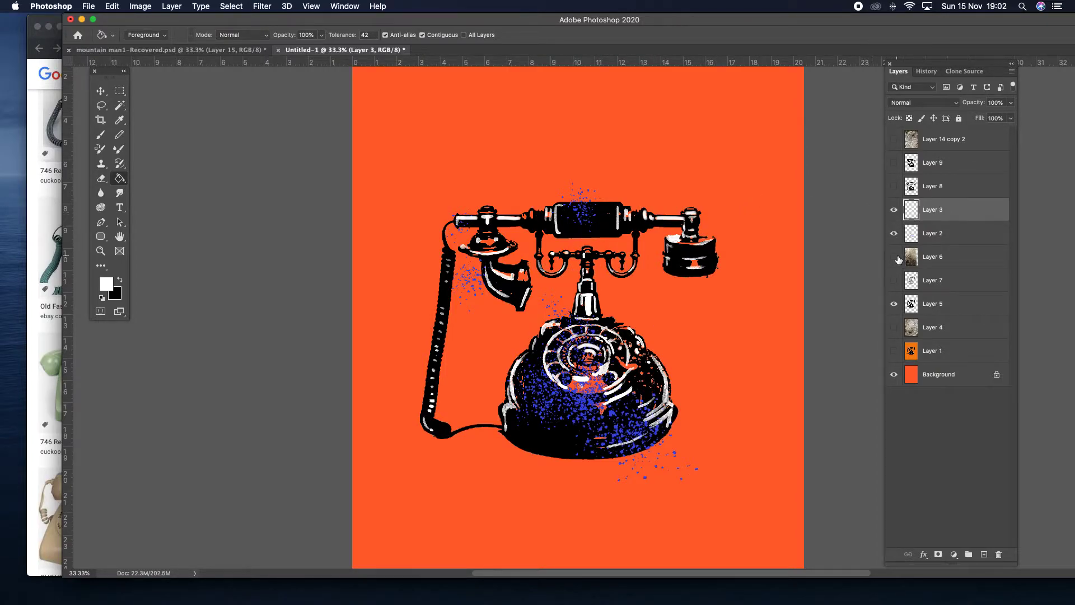
Step: Hide the highlight, texture, silhouette and background layers, briefly previewing Layer 6's grunge texture
left_click_drag(894, 210, 894, 304)
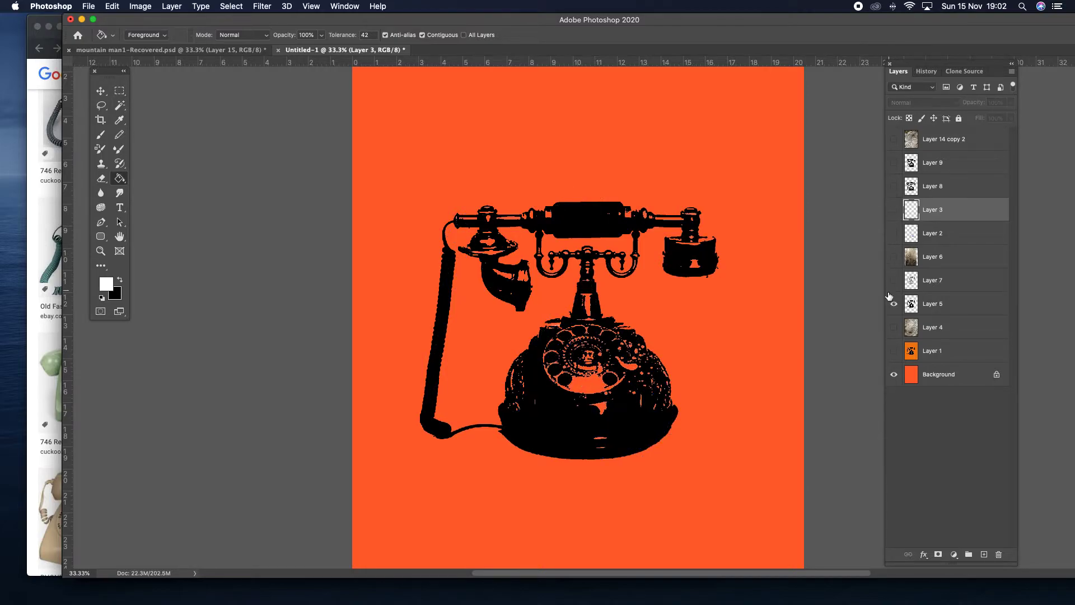
left_click(894, 350)
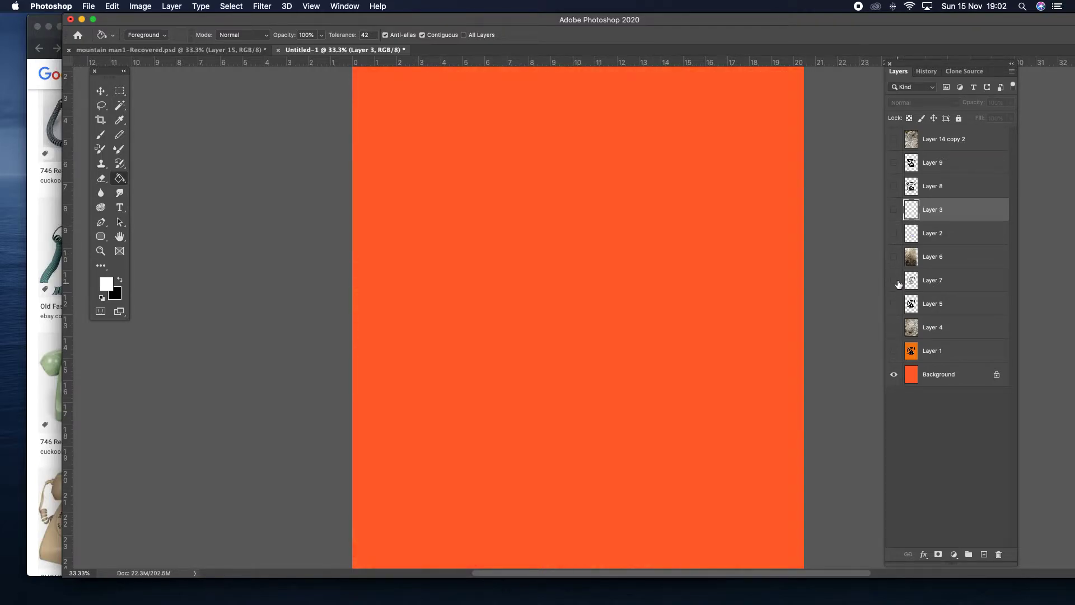
left_click(894, 374)
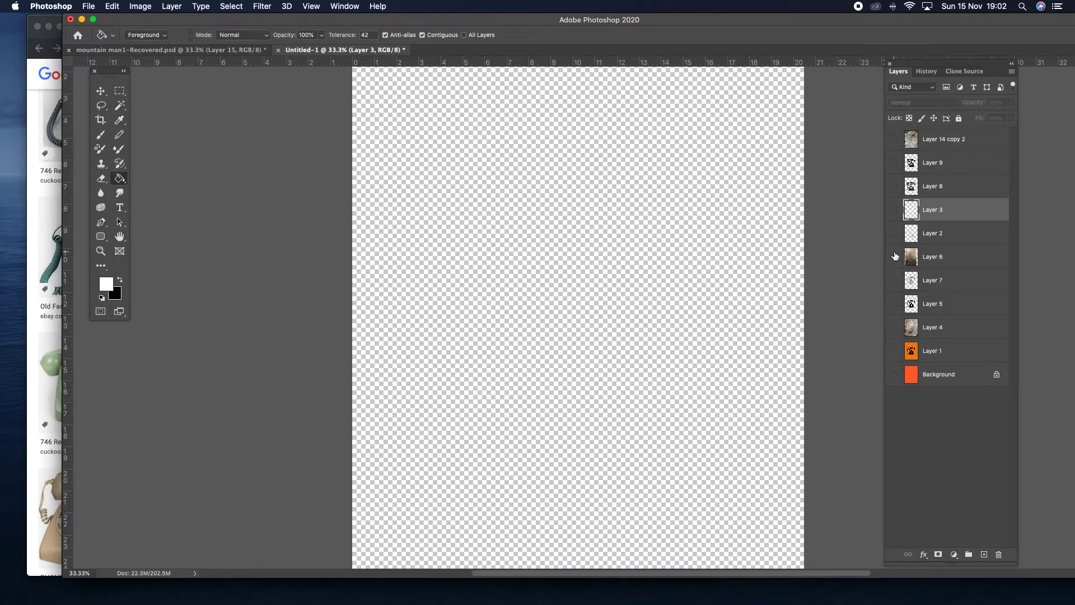
left_click(893, 257)
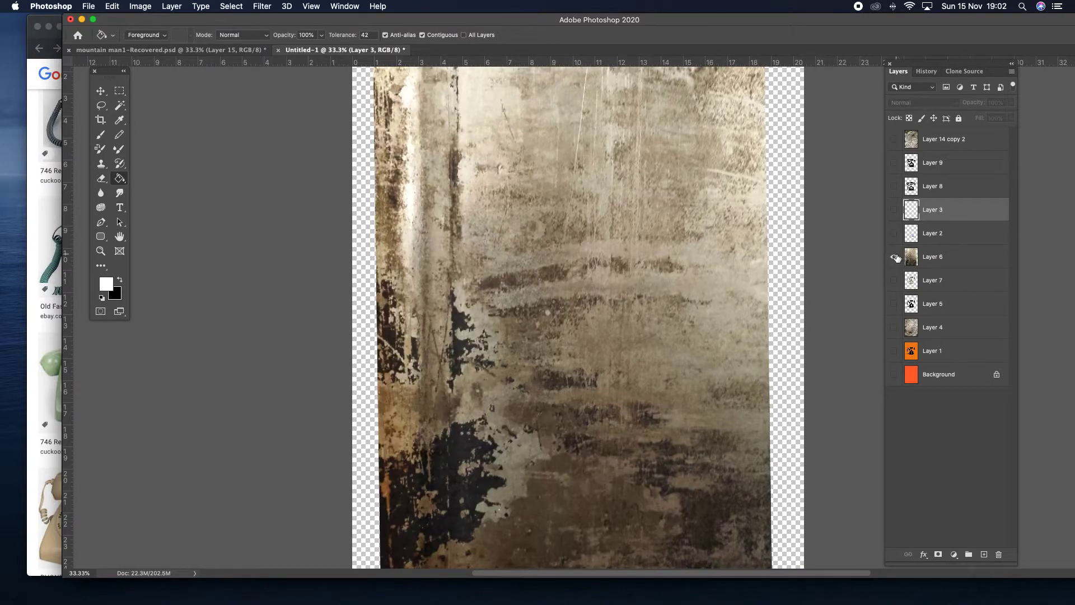
left_click(894, 257)
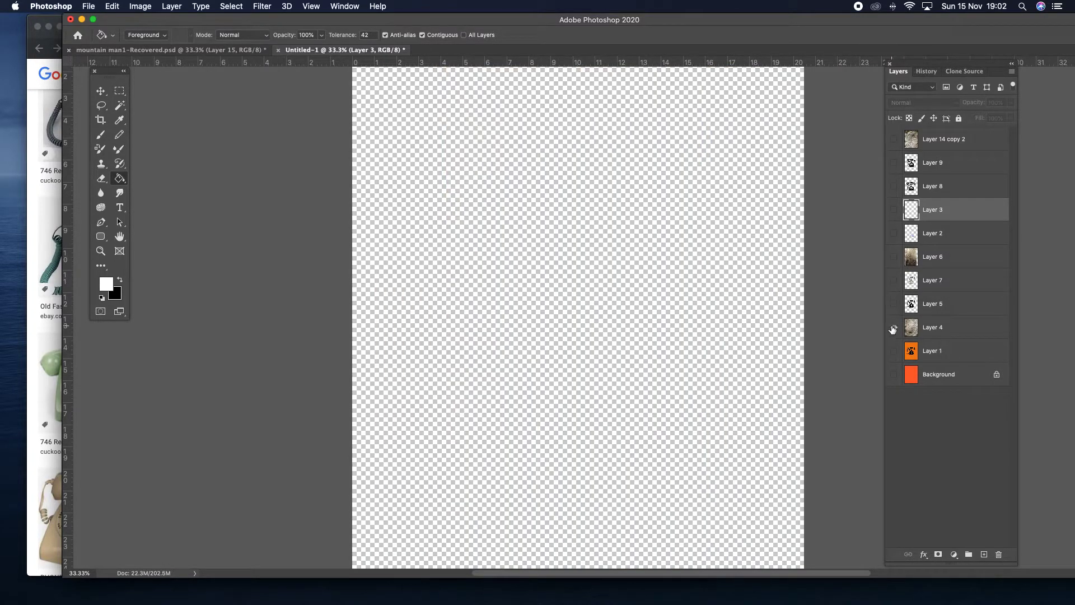
Step: Set Layer 4's bark texture to 100% opacity, check it with the silhouette, then hide it
left_click(894, 326)
left_click(958, 327)
left_click(1011, 103)
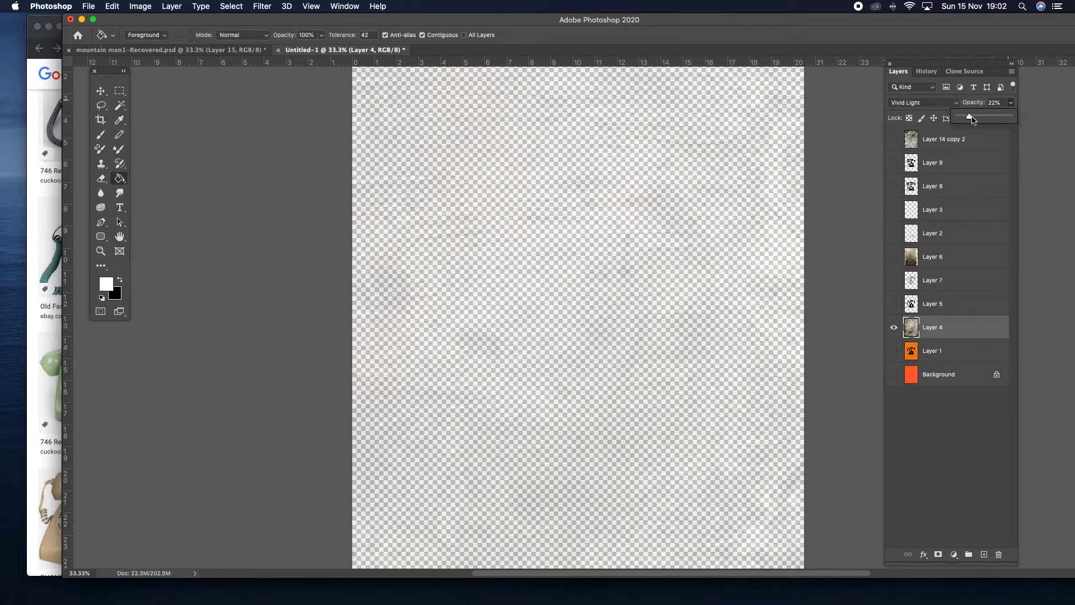
left_click_drag(973, 119, 1017, 118)
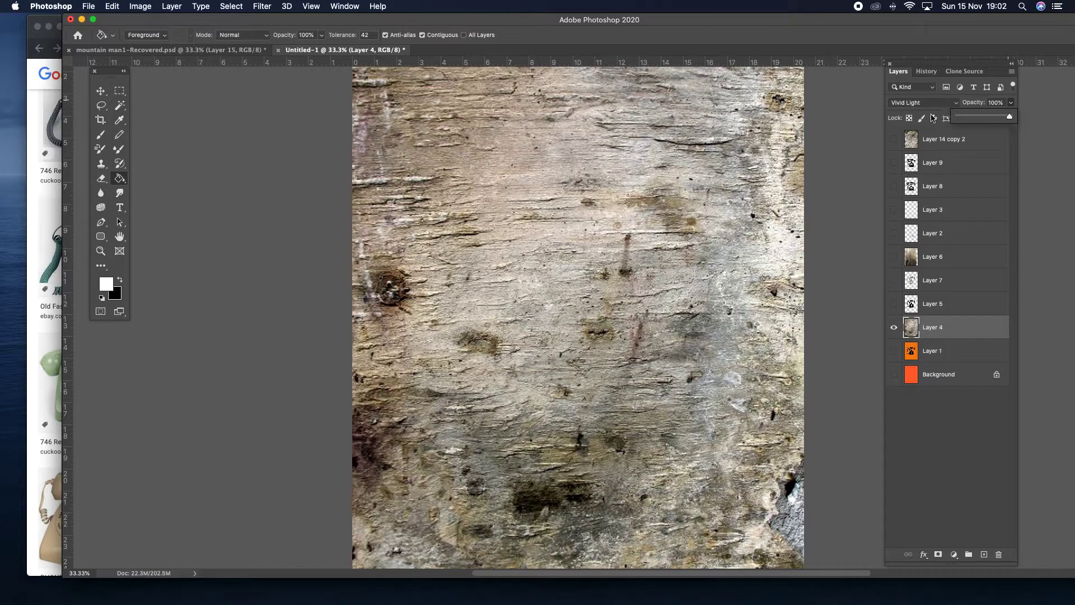
left_click(894, 303)
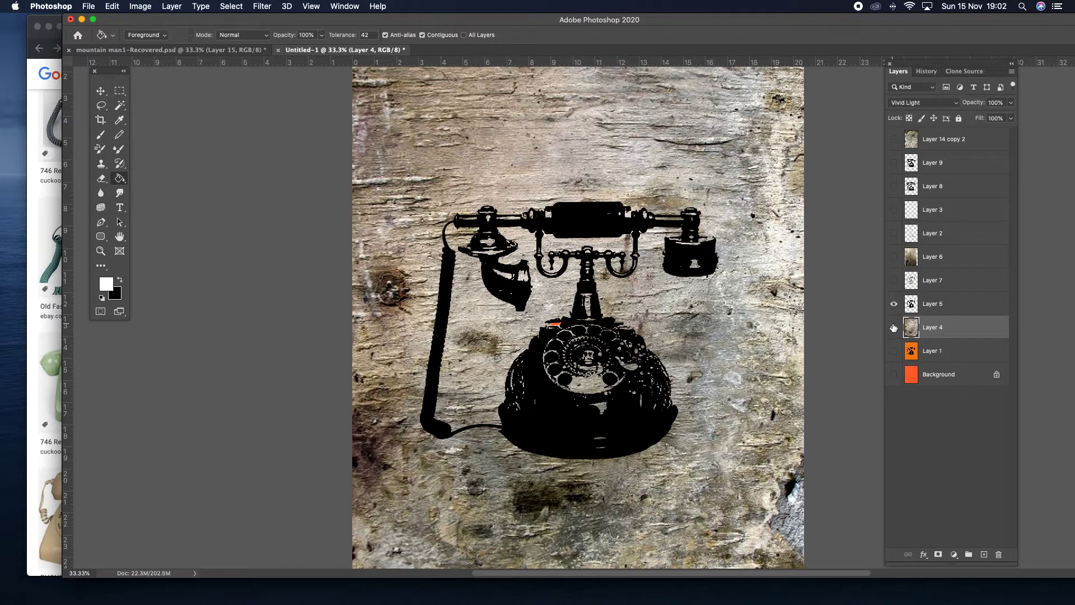
left_click(894, 327)
Step: Show Layer 7's wood-textured cutout at 64% opacity over Layer 5 and orange Layer 1
left_click(895, 280)
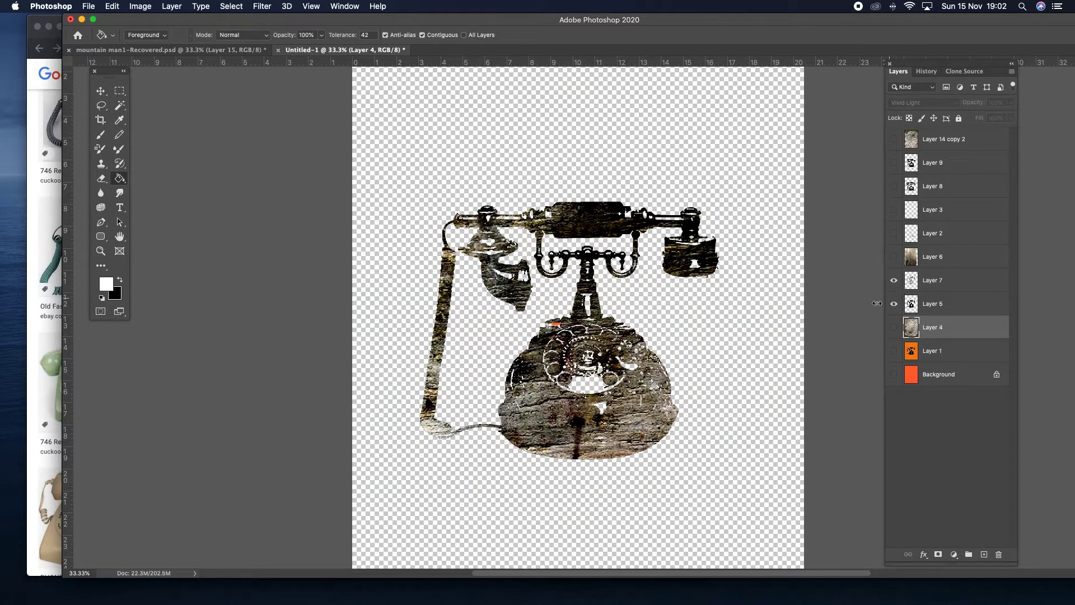
left_click(942, 280)
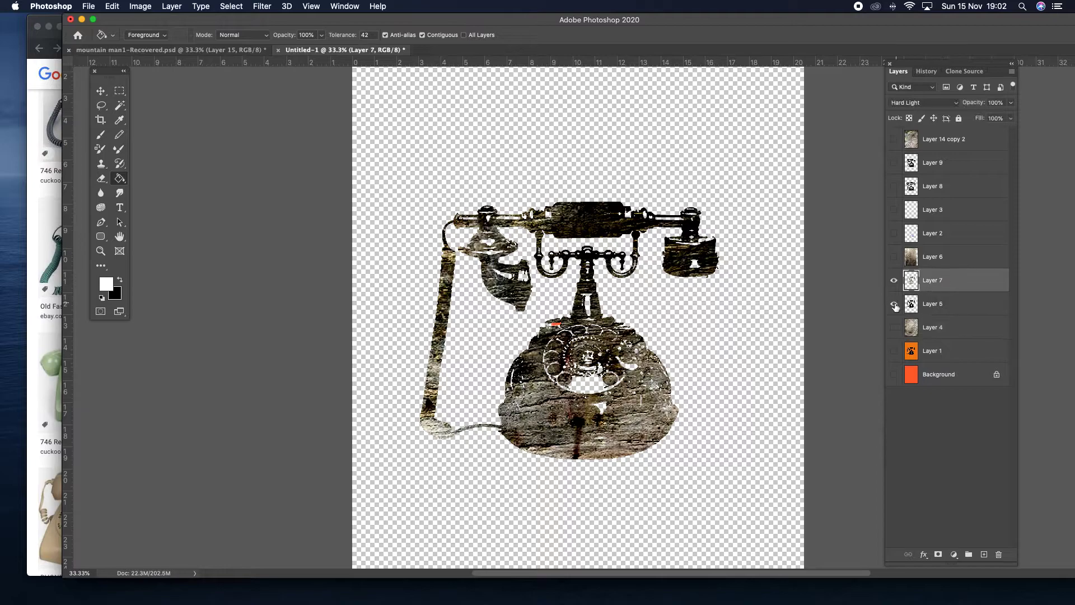
left_click(894, 303)
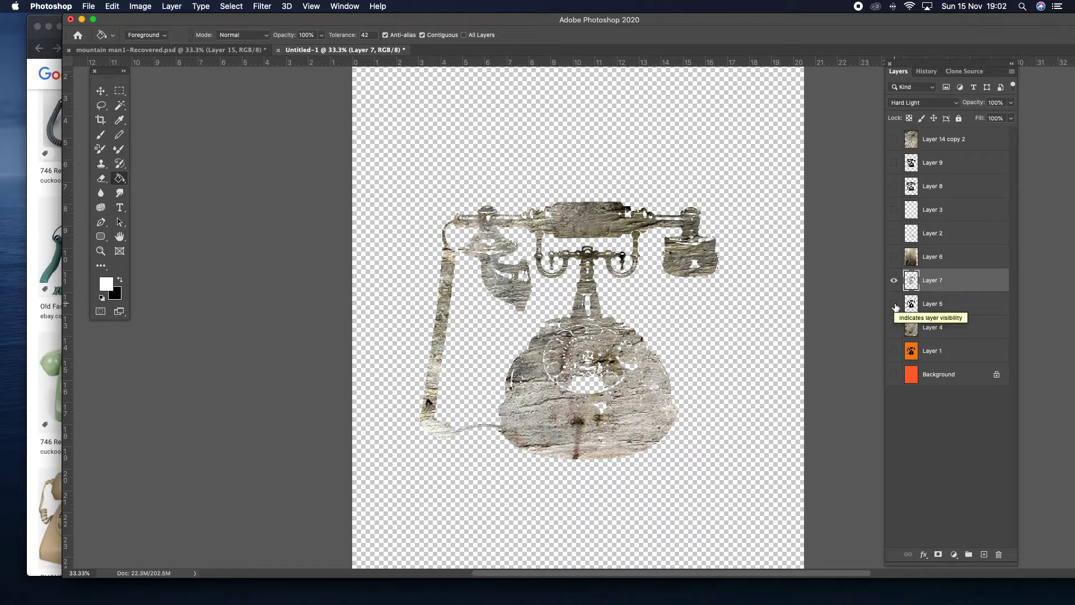
left_click(894, 304)
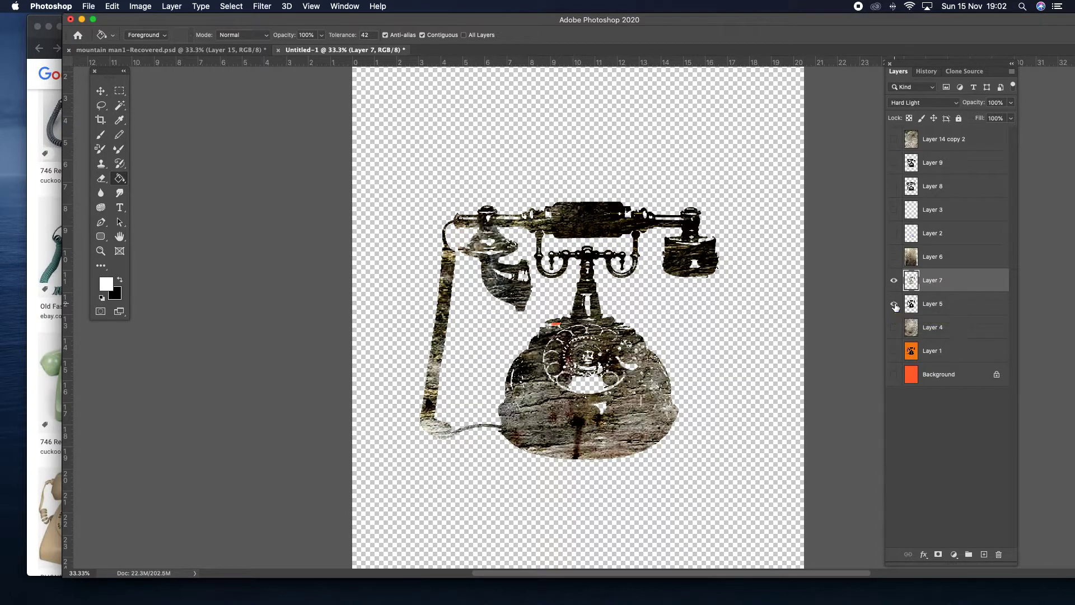
left_click(896, 351)
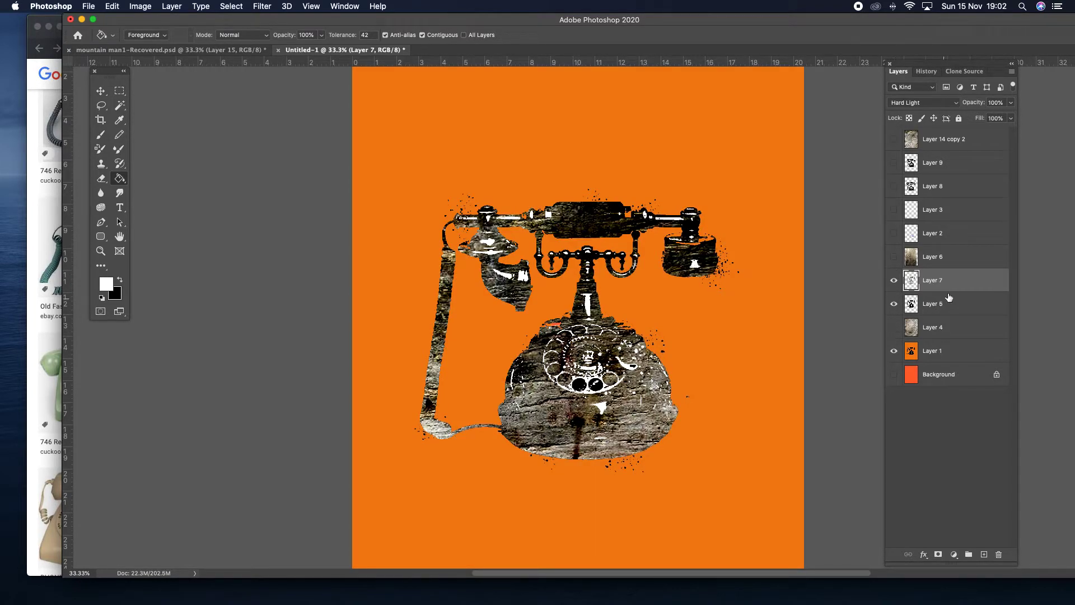
left_click(1011, 103)
left_click_drag(1009, 118, 993, 117)
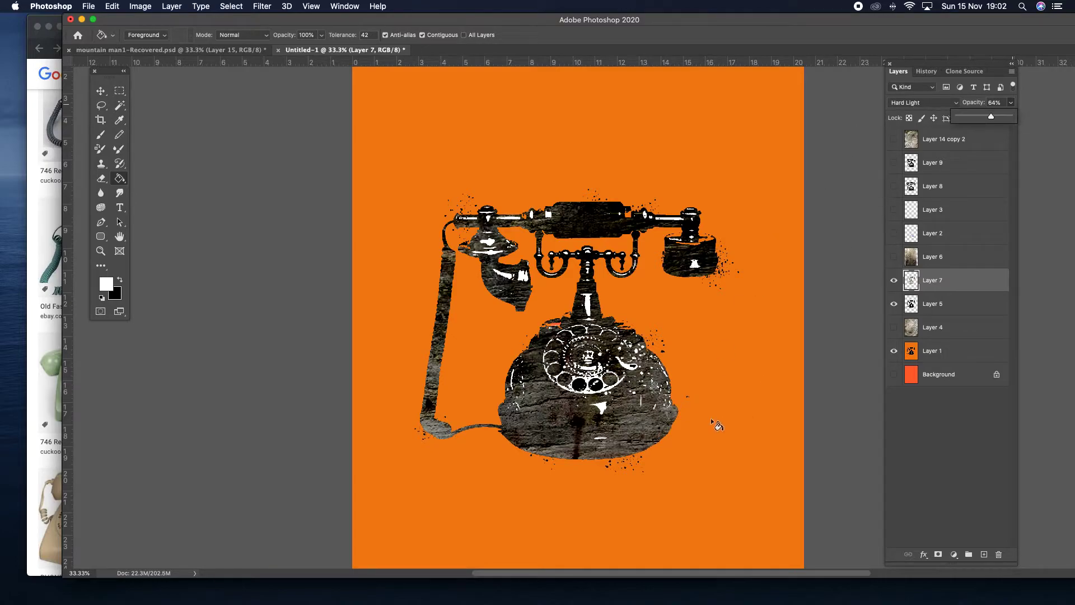
Step: Preview the highlight, splatter and overlay layers, then hide Layers 2, 7 and 3
left_click(894, 211)
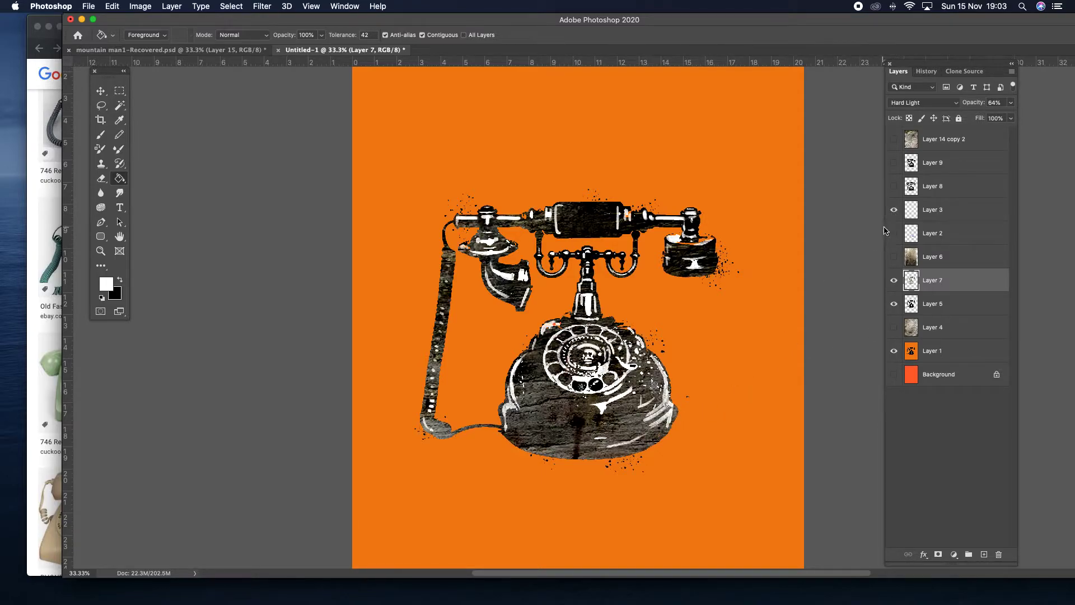
left_click(895, 233)
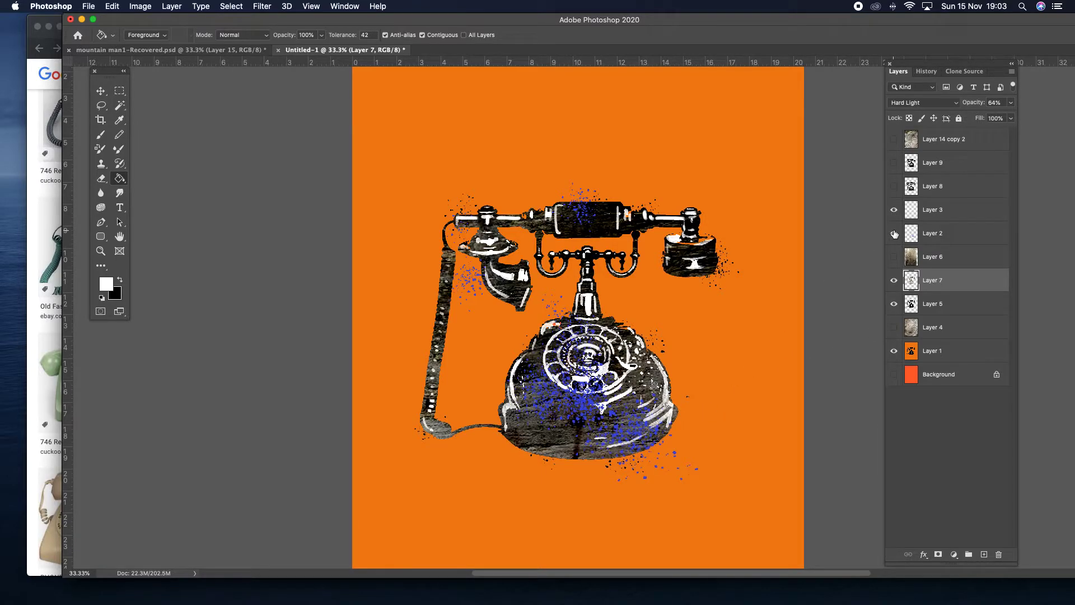
left_click(894, 141)
left_click(894, 141)
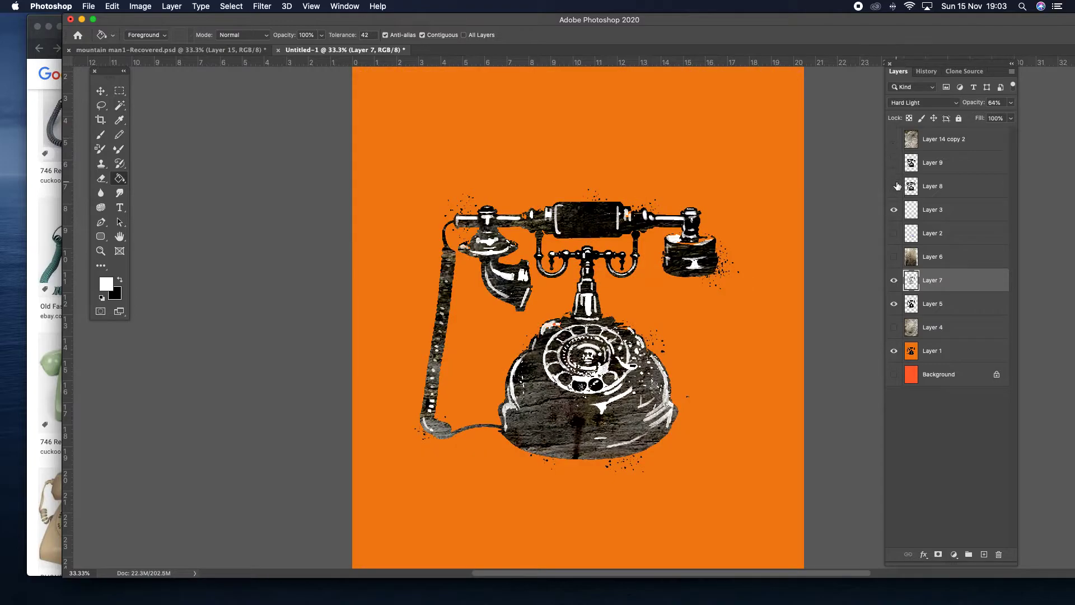
left_click(895, 234)
left_click(892, 233)
left_click(894, 280)
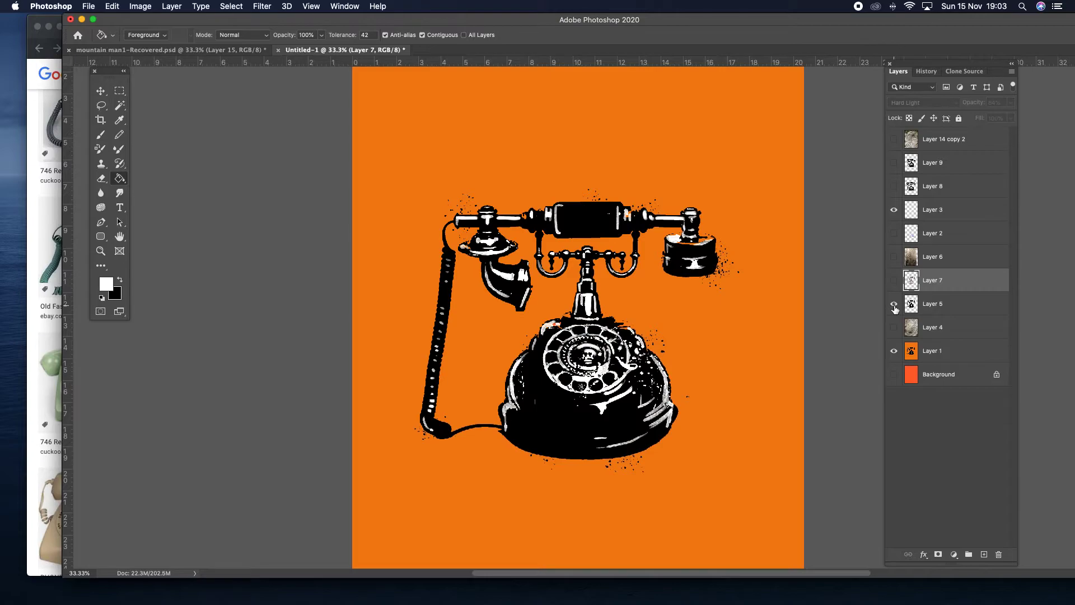
left_click(894, 210)
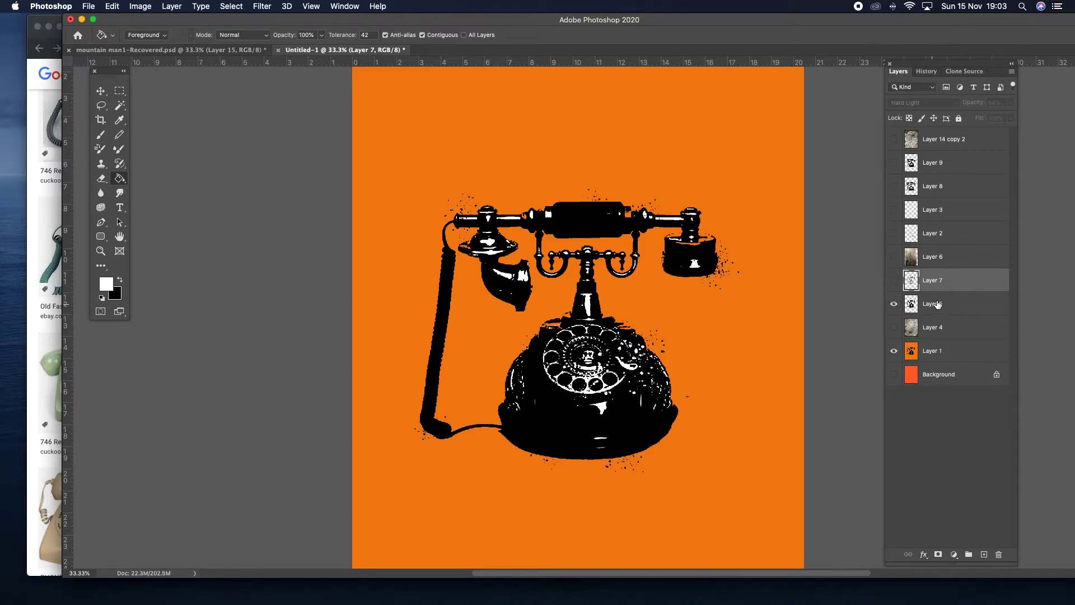
Step: Magic Wand select the black telephone on Layer 5
left_click(941, 304)
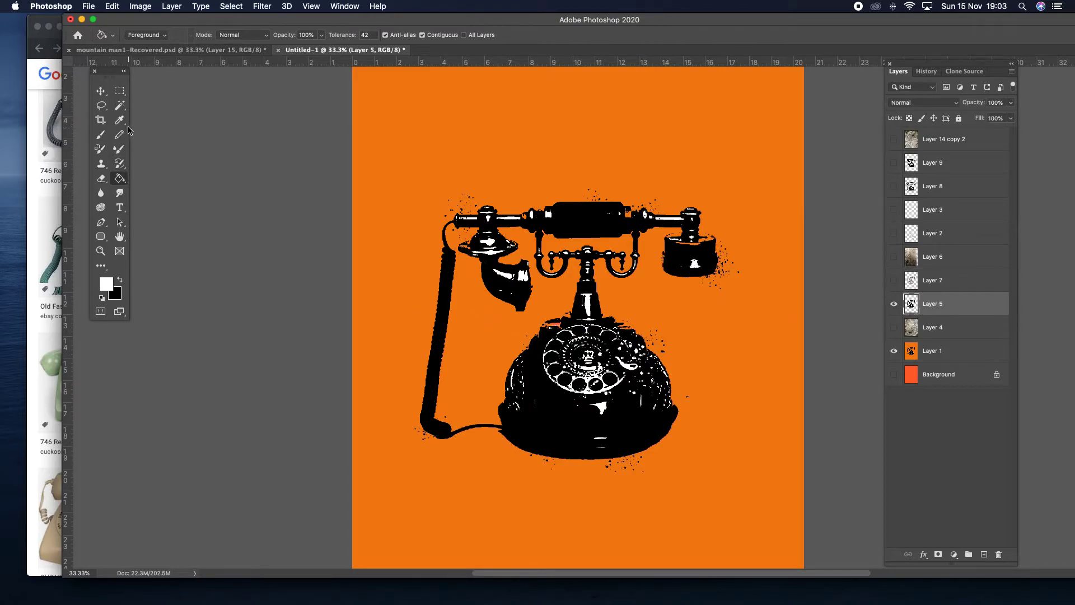
left_click(120, 105)
left_click(561, 429)
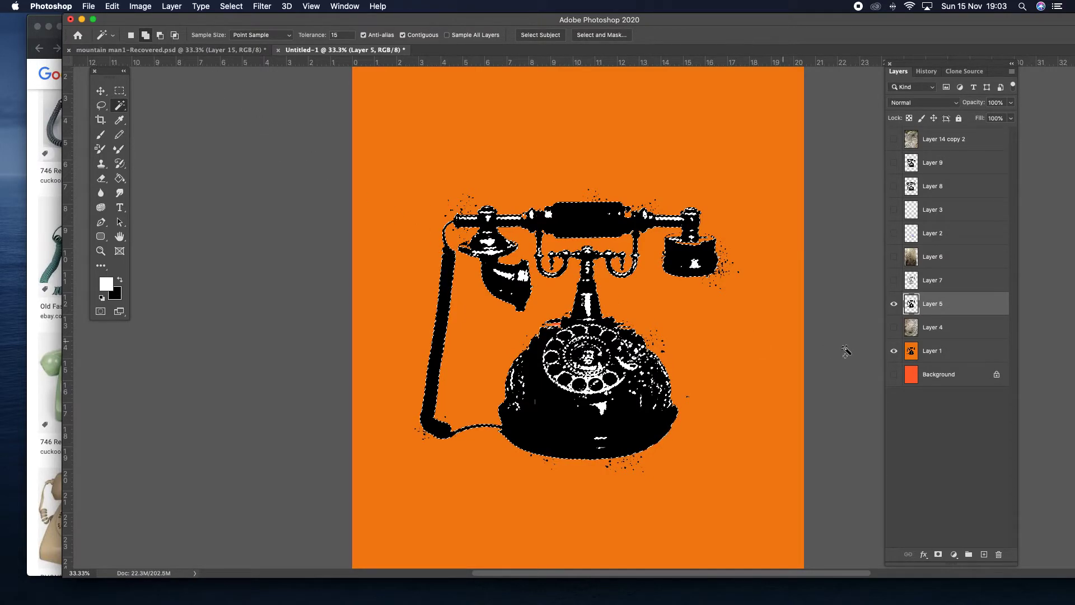
Step: Hide the other layers so only the bark texture shows behind the selection
left_click(892, 304)
left_click(893, 328)
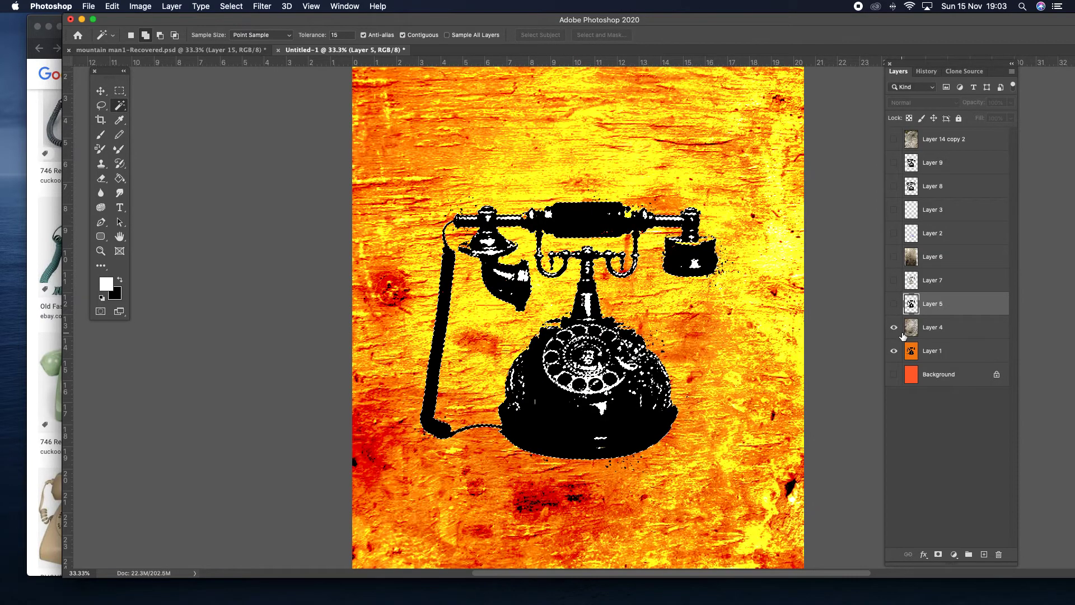
left_click(893, 327)
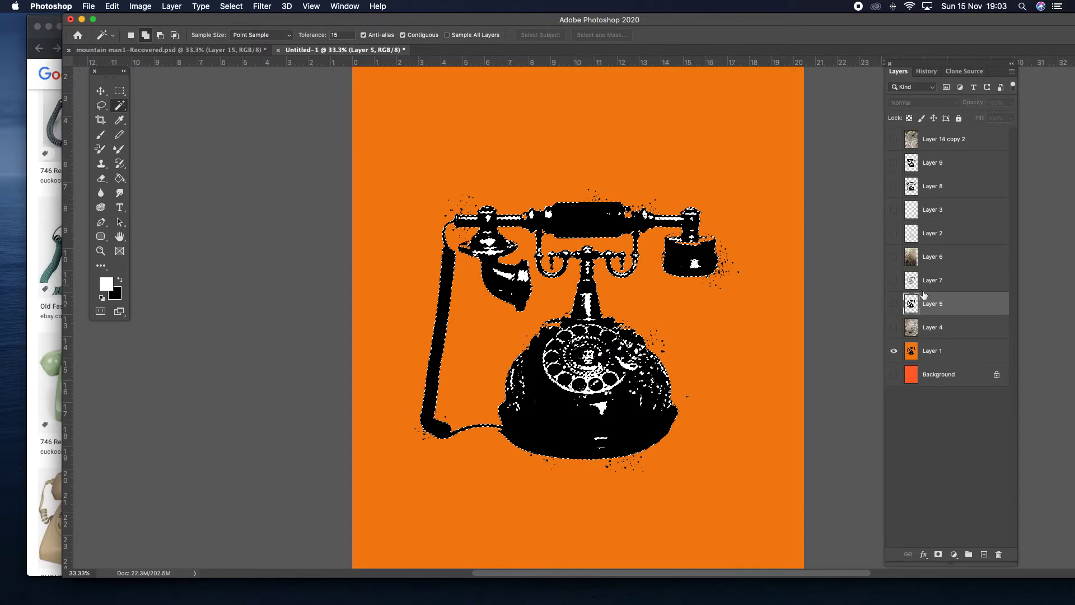
left_click(893, 351)
left_click(893, 327)
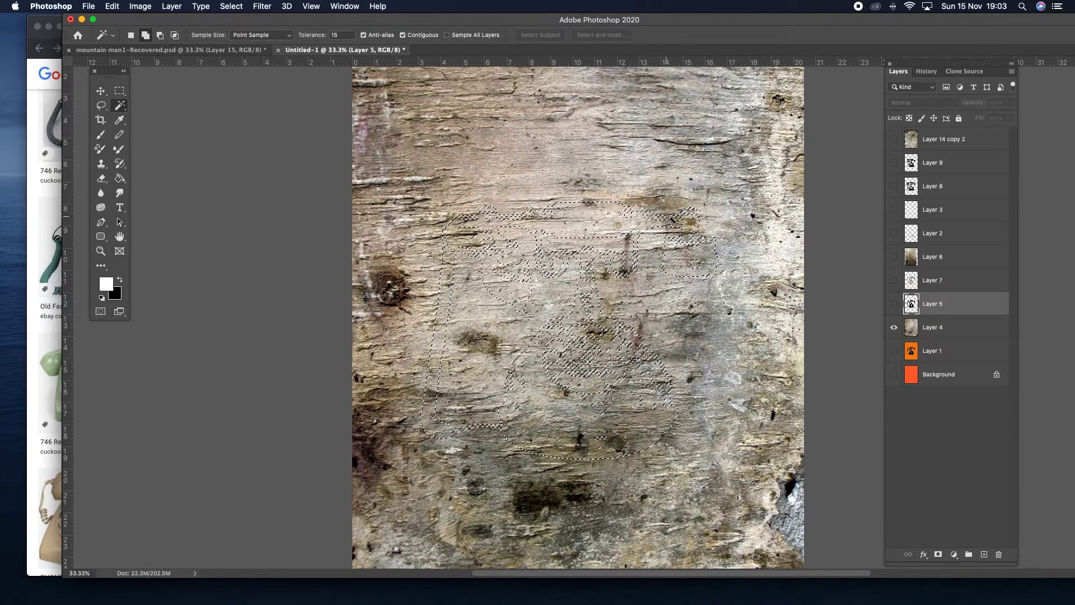
Step: Copy the selected bark texture from Layer 4 and paste it as Layer 10
left_click(956, 328)
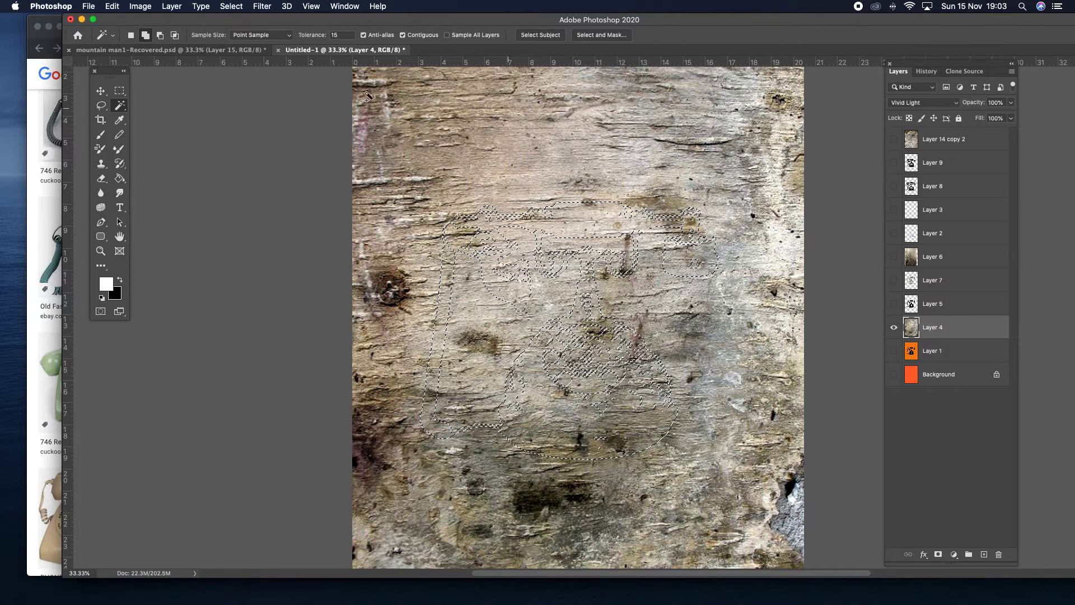
left_click(112, 6)
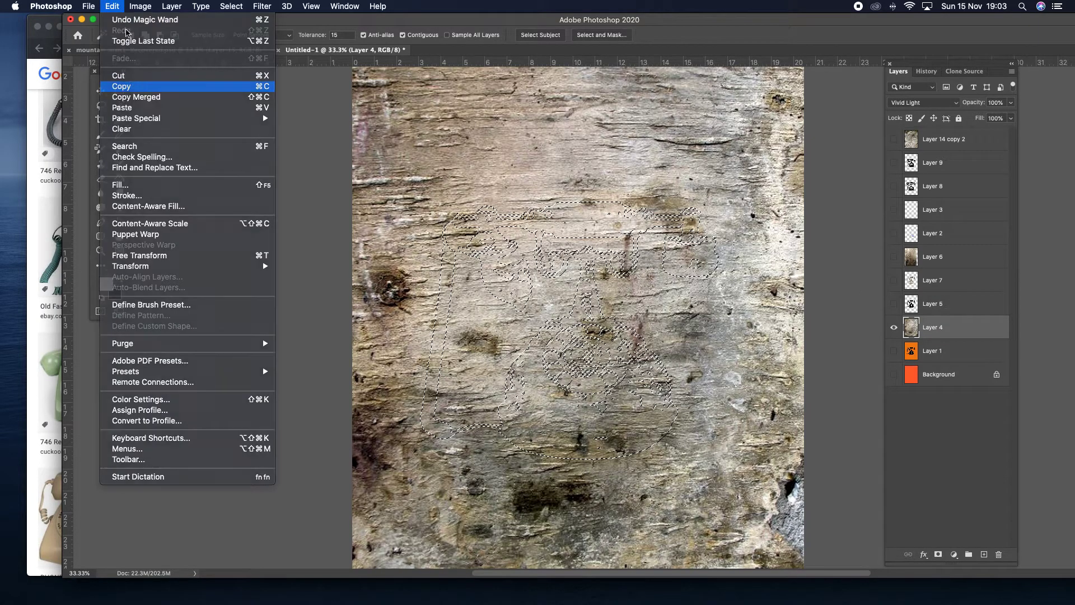
left_click(121, 86)
left_click(112, 5)
left_click(121, 108)
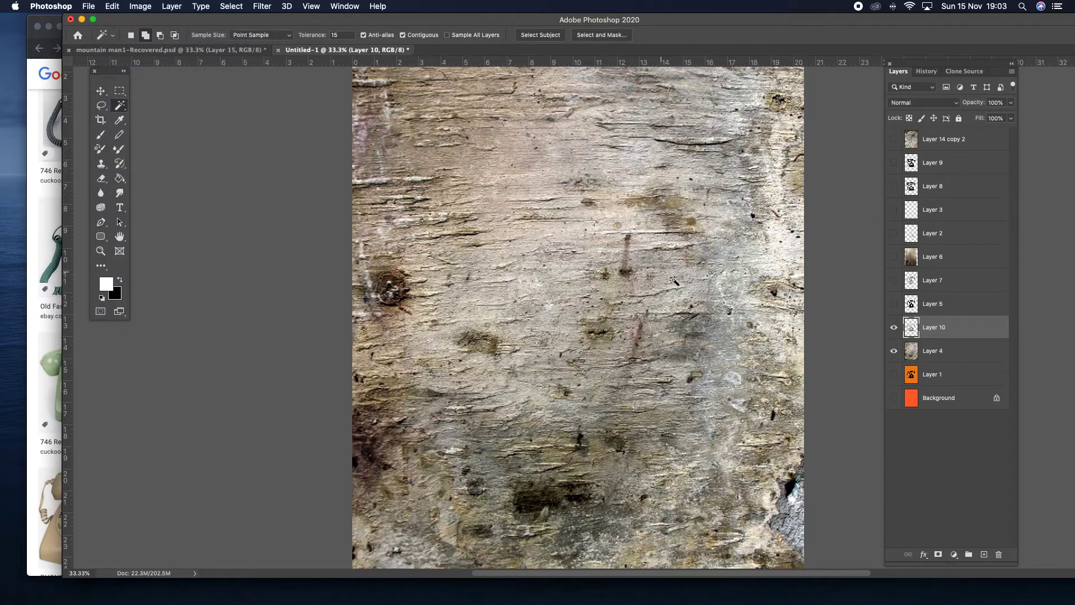
Step: Hide the full bark texture, show Layer 5, and move Layer 10 above it
left_click(894, 350)
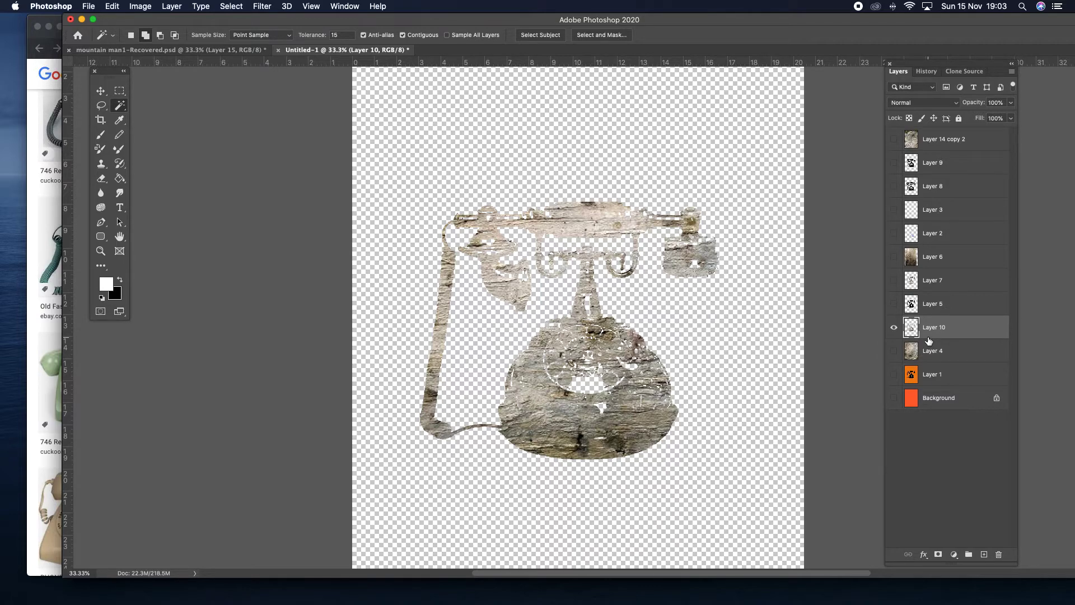
left_click(894, 304)
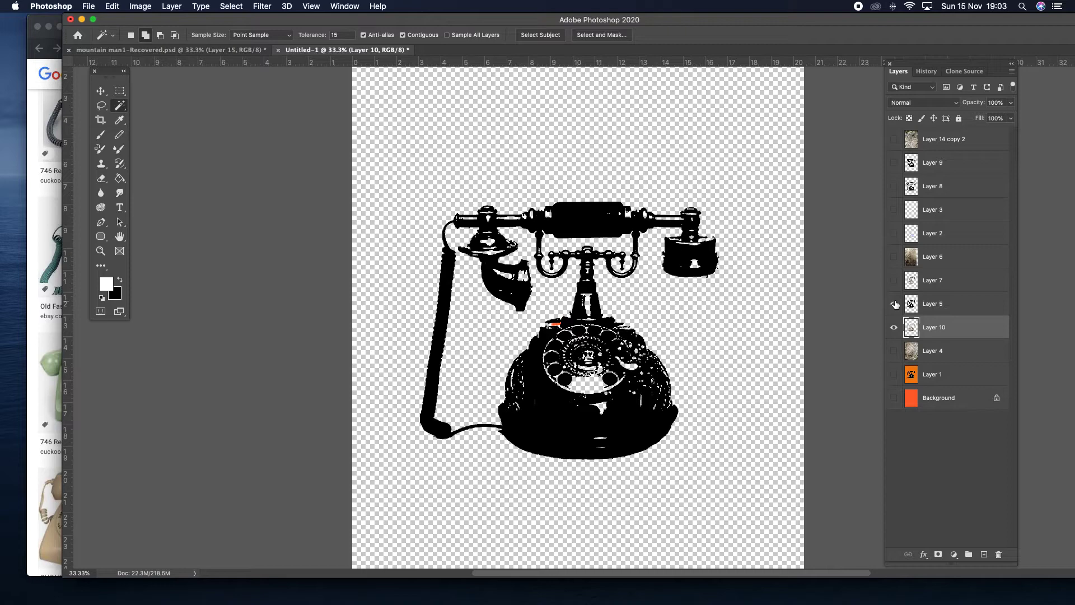
left_click(942, 303)
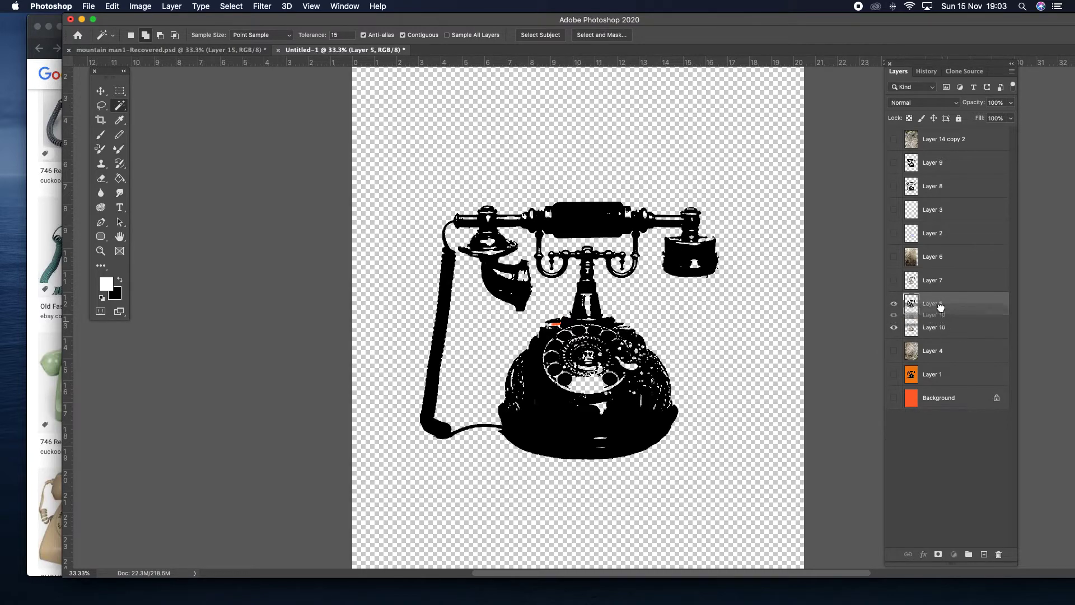
left_click_drag(944, 327, 942, 294)
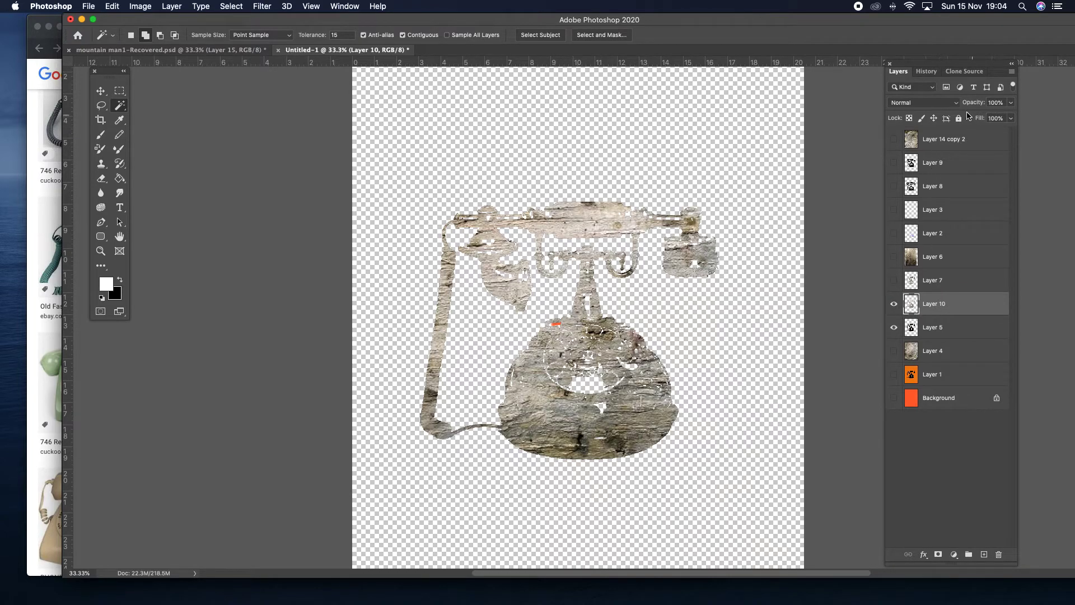
Step: Give Layer 10 Linear Light blending at 62% opacity and show the Background layer
left_click(923, 102)
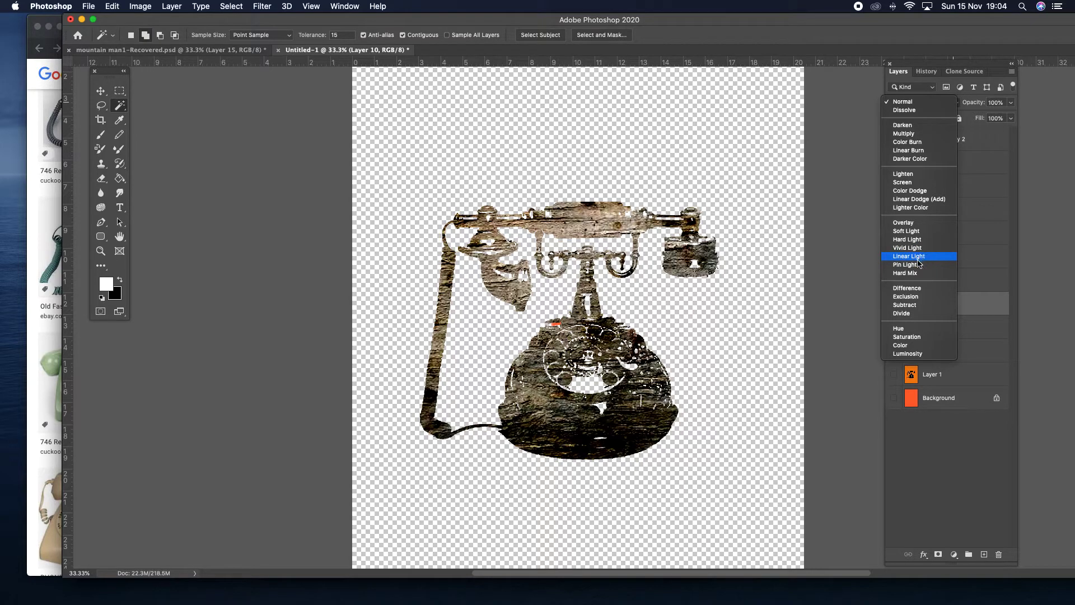
left_click(918, 257)
left_click(1010, 103)
left_click_drag(1009, 117, 994, 118)
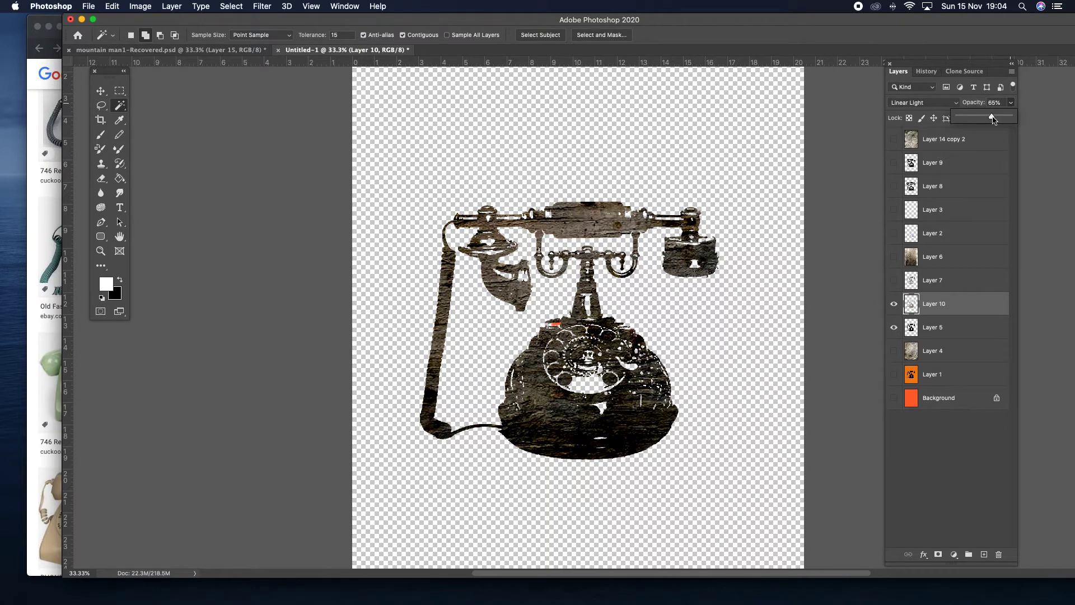
left_click(894, 397)
left_click(896, 398)
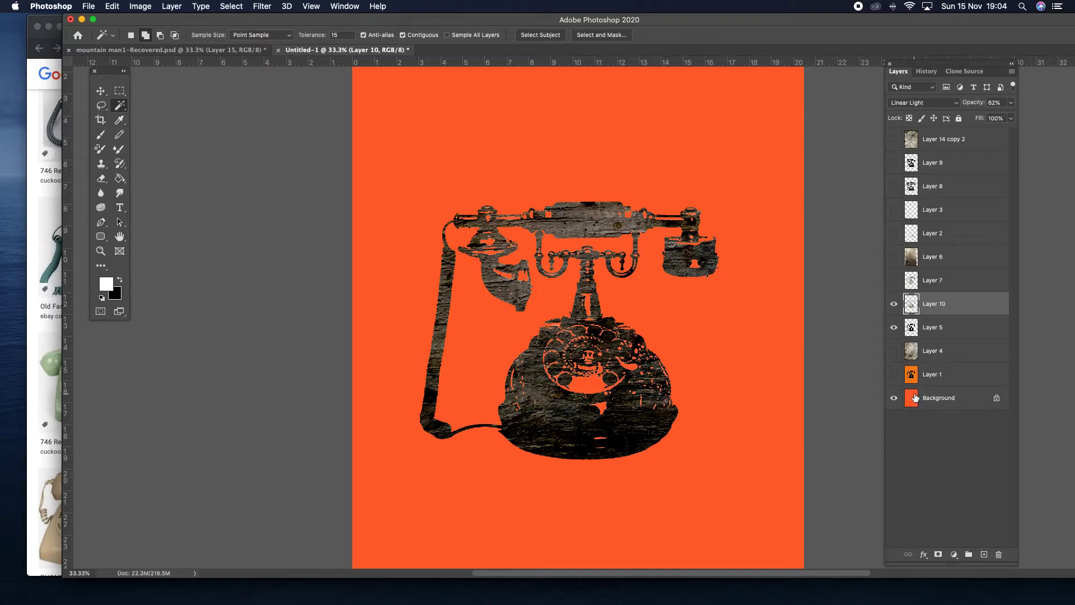
Step: Swap Background for orange Layer 1, show highlights Layer 3, and keep blue splatter Layer 2 hidden
left_click(895, 398)
left_click(896, 374)
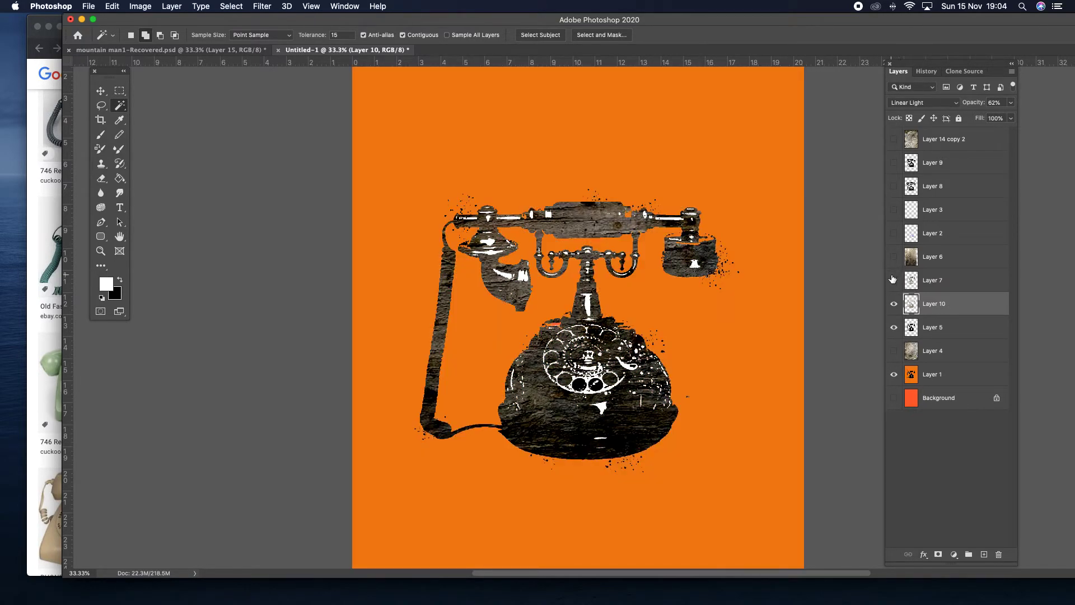
left_click(895, 233)
left_click(895, 210)
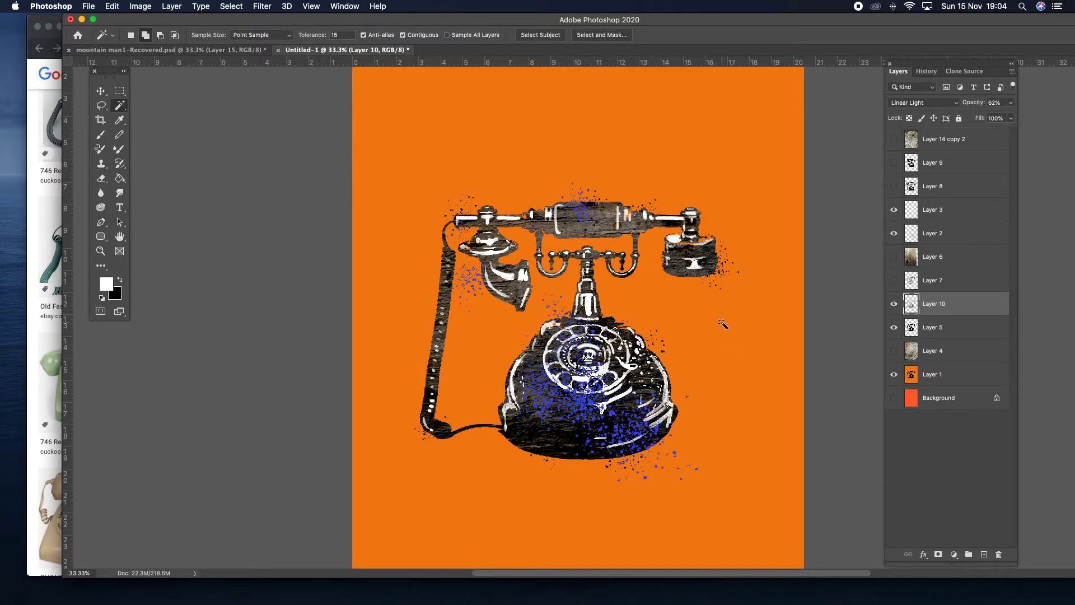
left_click(894, 234)
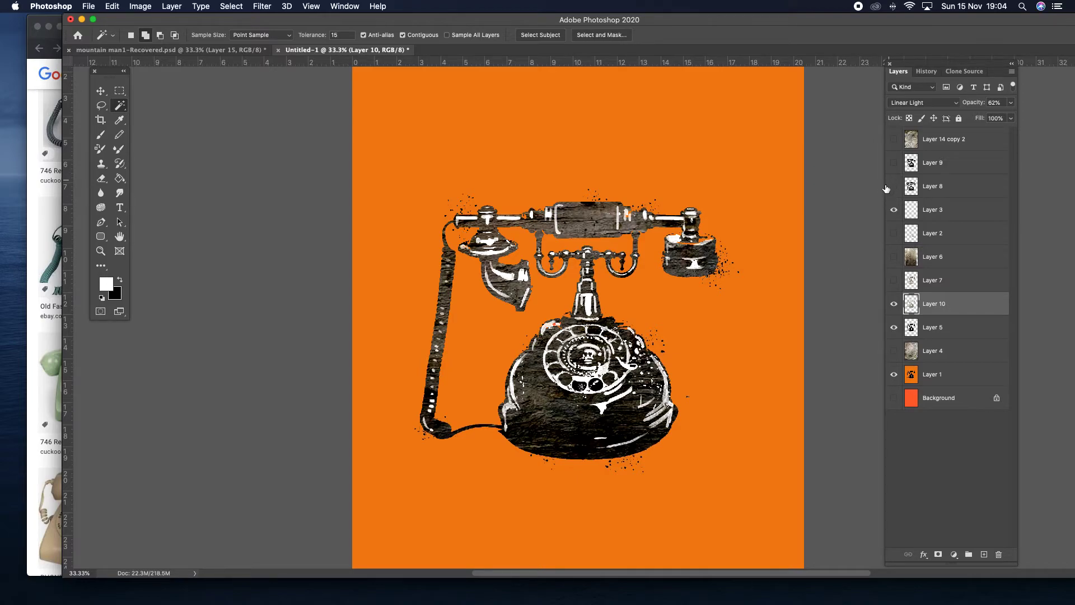
Step: Show grunge texture Layer 6 and set its blend mode to Hard Light
left_click(892, 259)
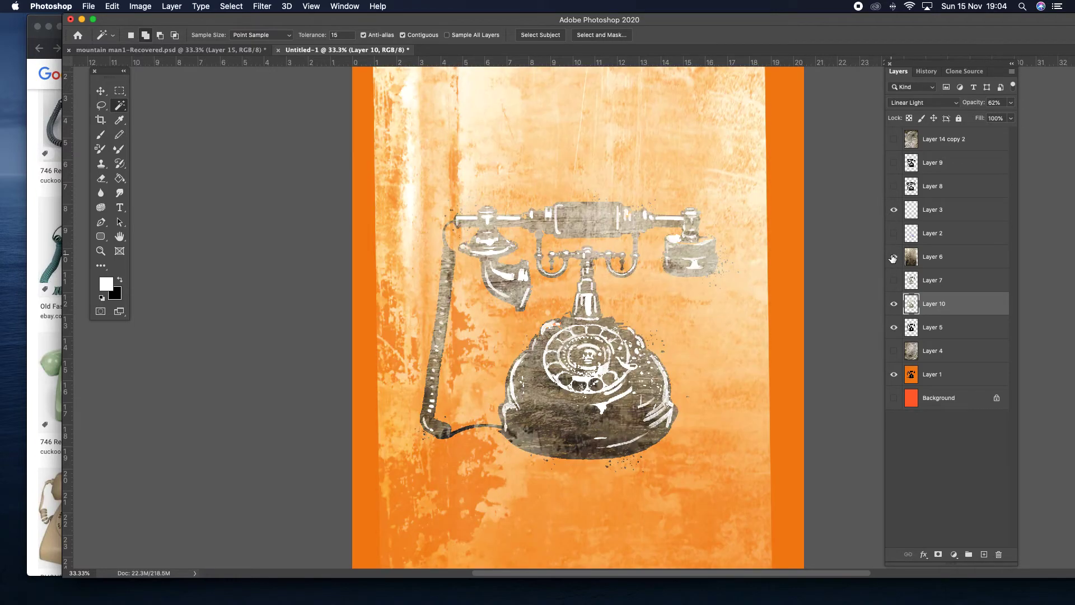
left_click(892, 258)
left_click(933, 257)
left_click(958, 103)
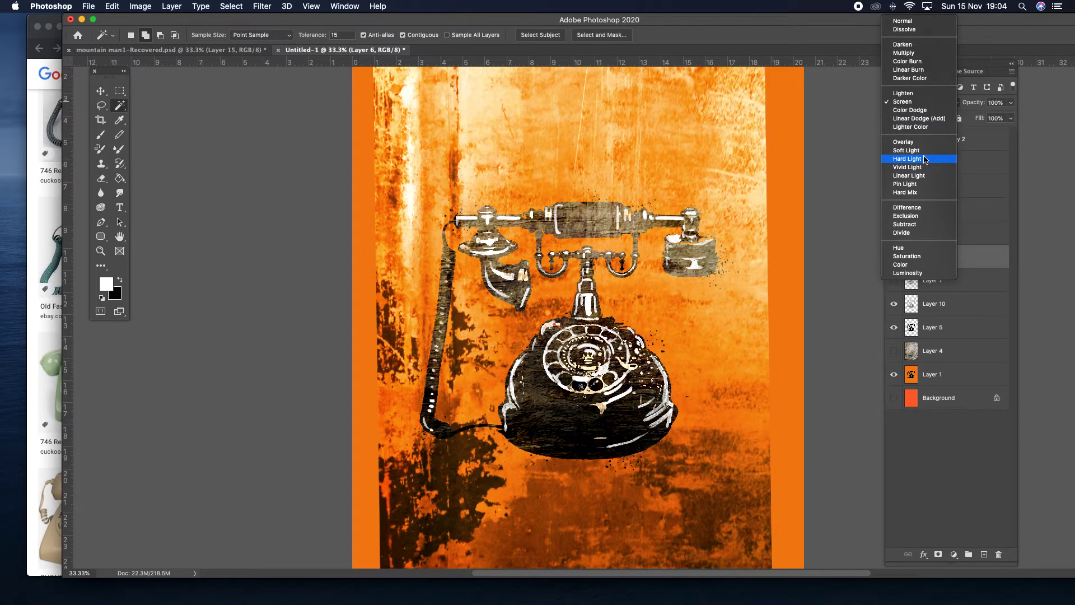
left_click(924, 159)
Step: Show wall texture Layer 14 copy 2, then switch Layer 6 to Soft Light at 79%
left_click(894, 139)
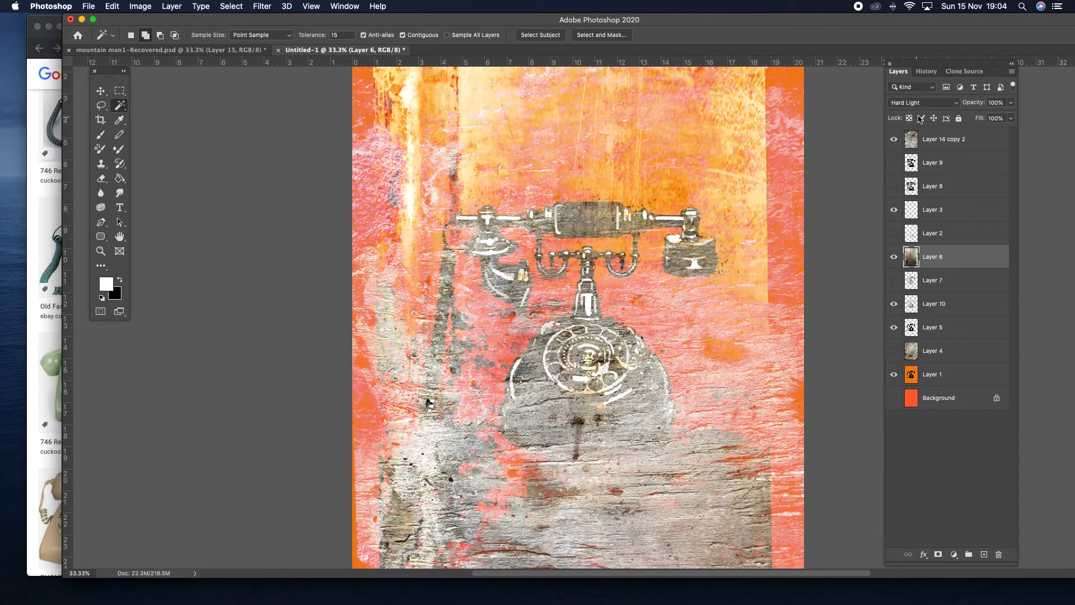
left_click(937, 104)
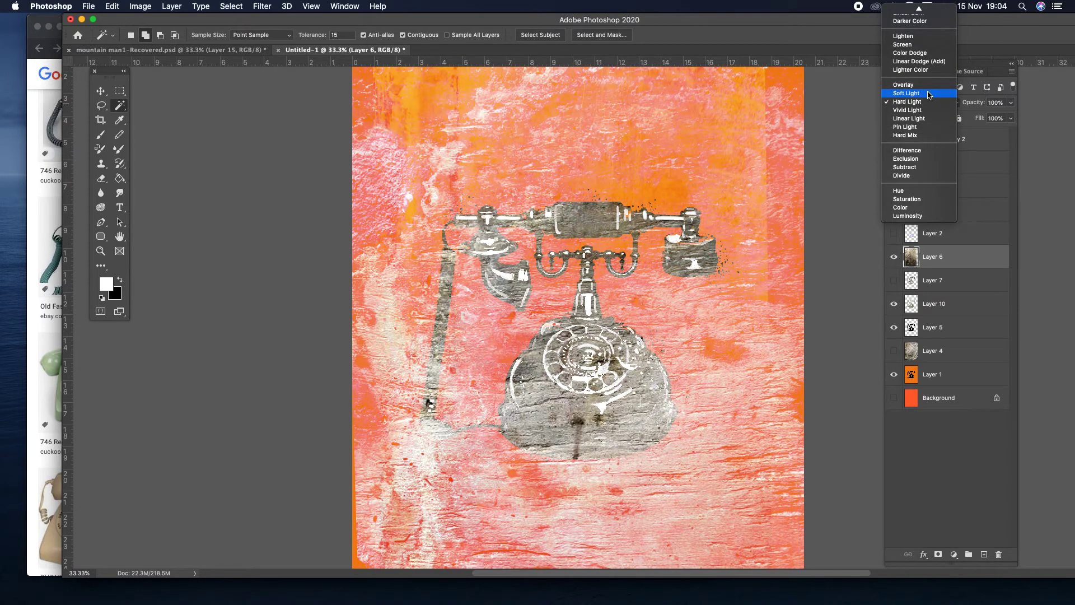
left_click(928, 94)
left_click(1010, 102)
left_click_drag(1012, 117, 1000, 117)
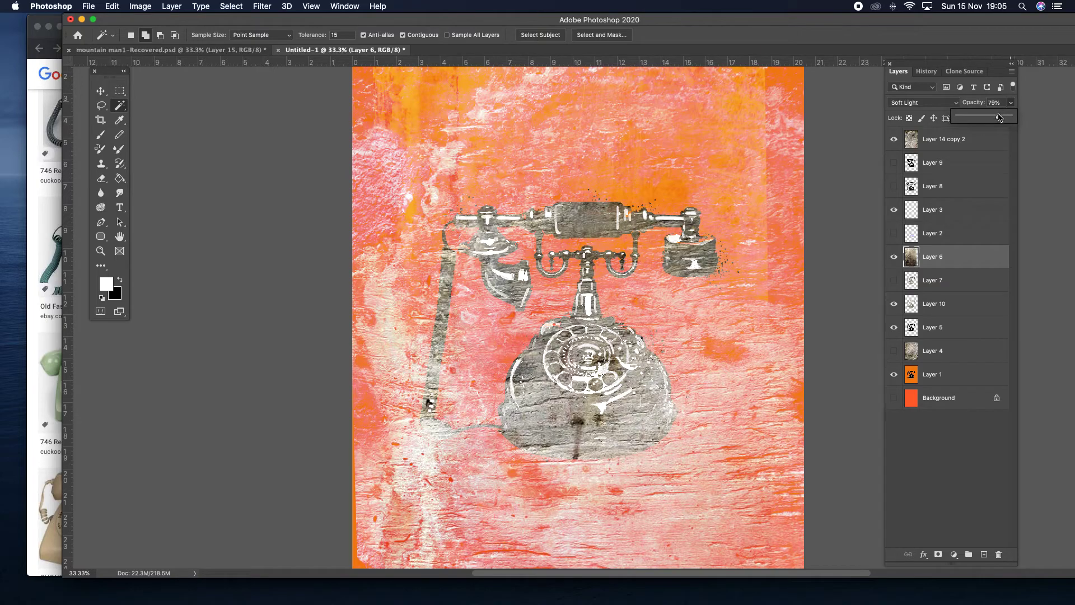
Step: Move Layer 10 and Layer 5 above the wall texture Layer 14 copy 2
left_click(933, 327)
left_click_drag(932, 305, 931, 152)
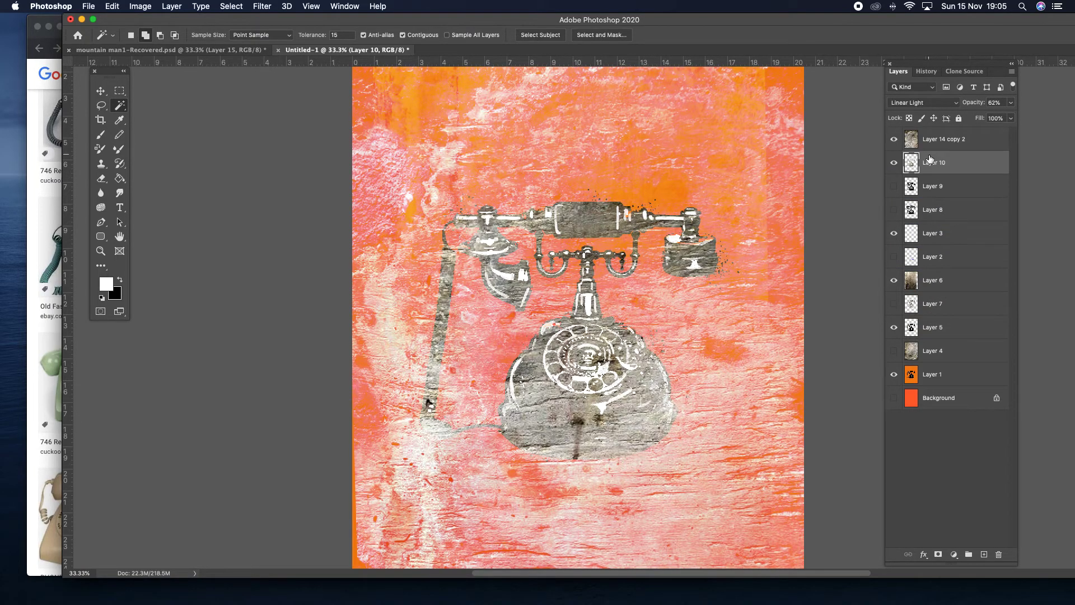
left_click_drag(935, 327, 944, 134)
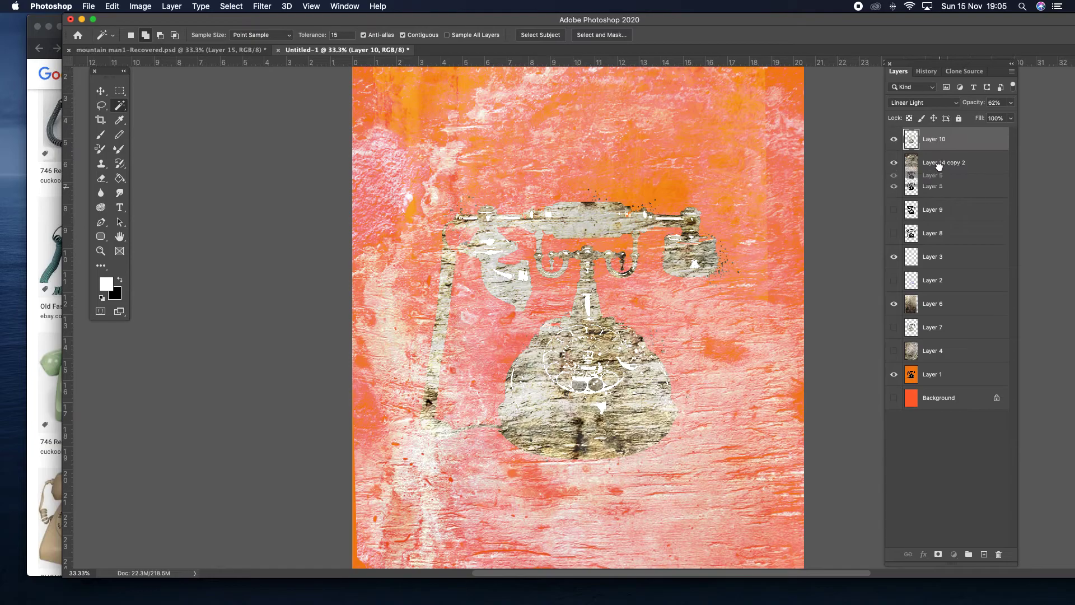
left_click_drag(934, 186, 940, 159)
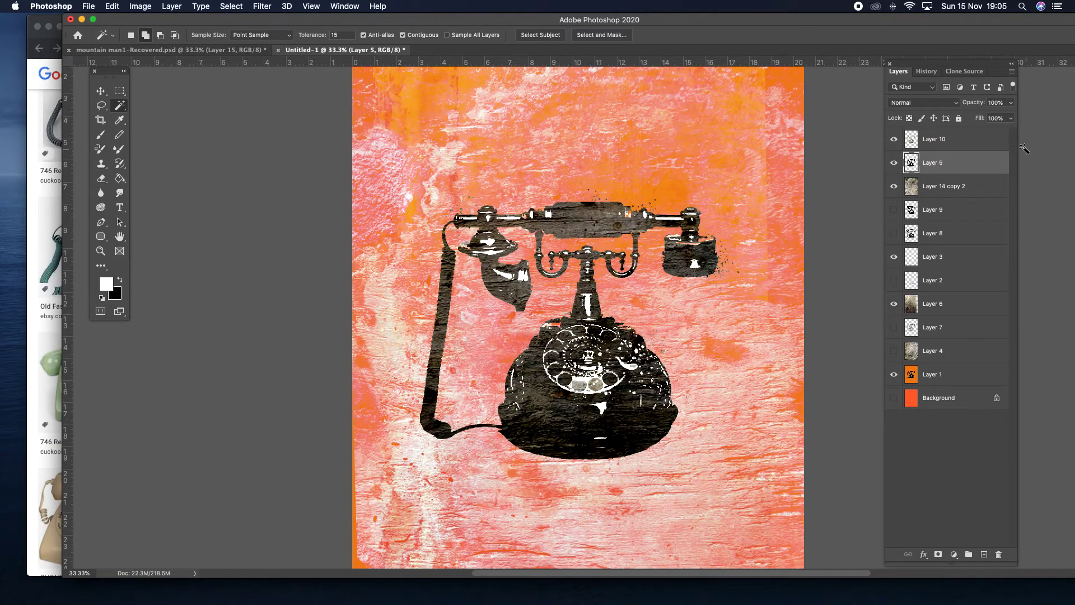
Step: Set Layer 10's opacity to 67% and move highlights Layer 3 to the top
left_click(967, 141)
left_click(1011, 102)
left_click_drag(999, 118, 992, 118)
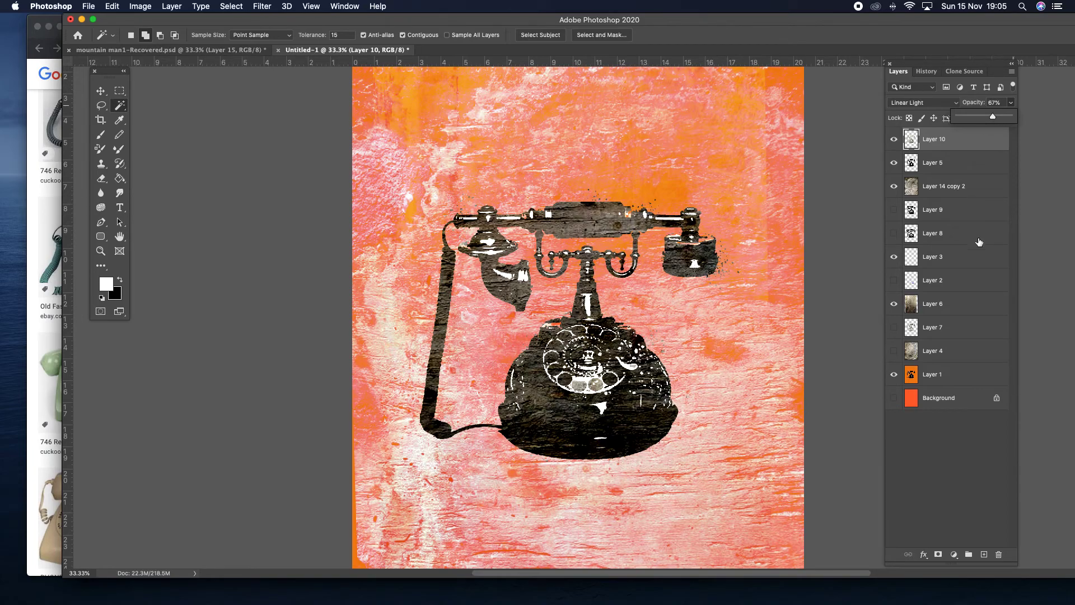
left_click(897, 258)
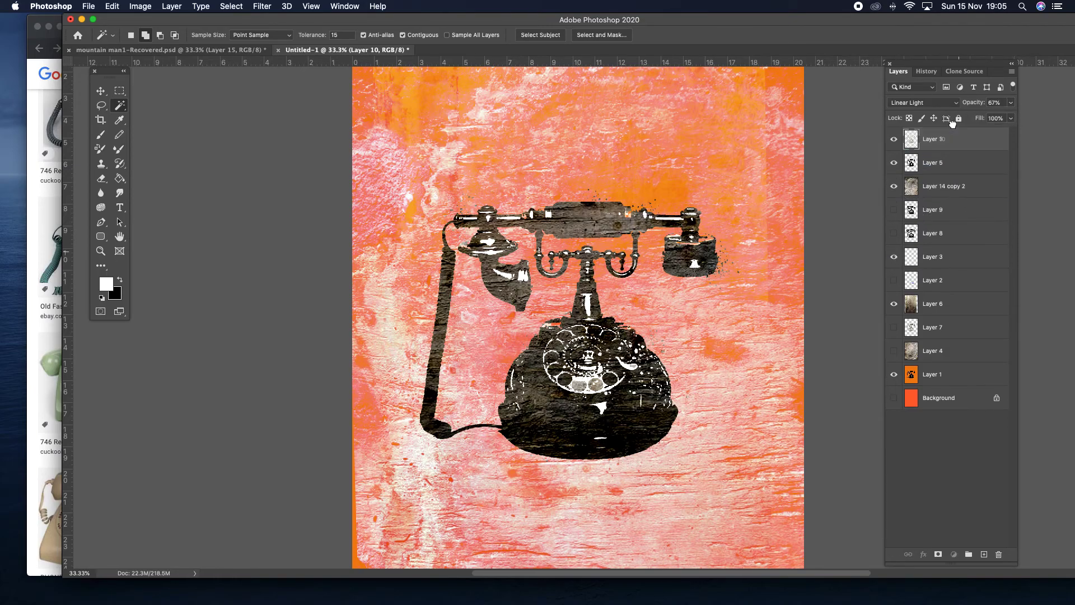
left_click_drag(951, 129, 952, 132)
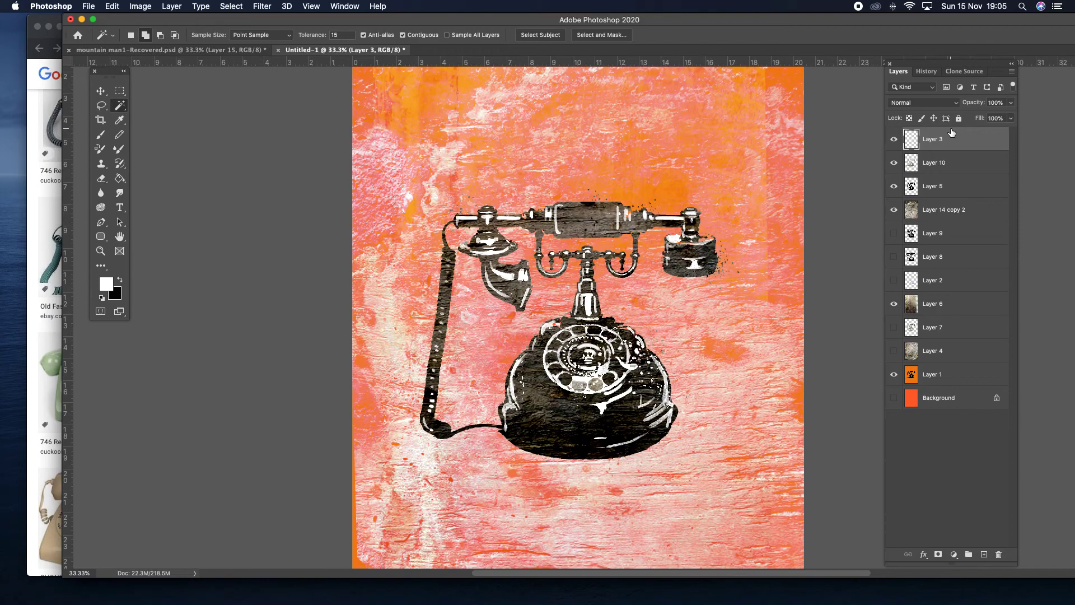